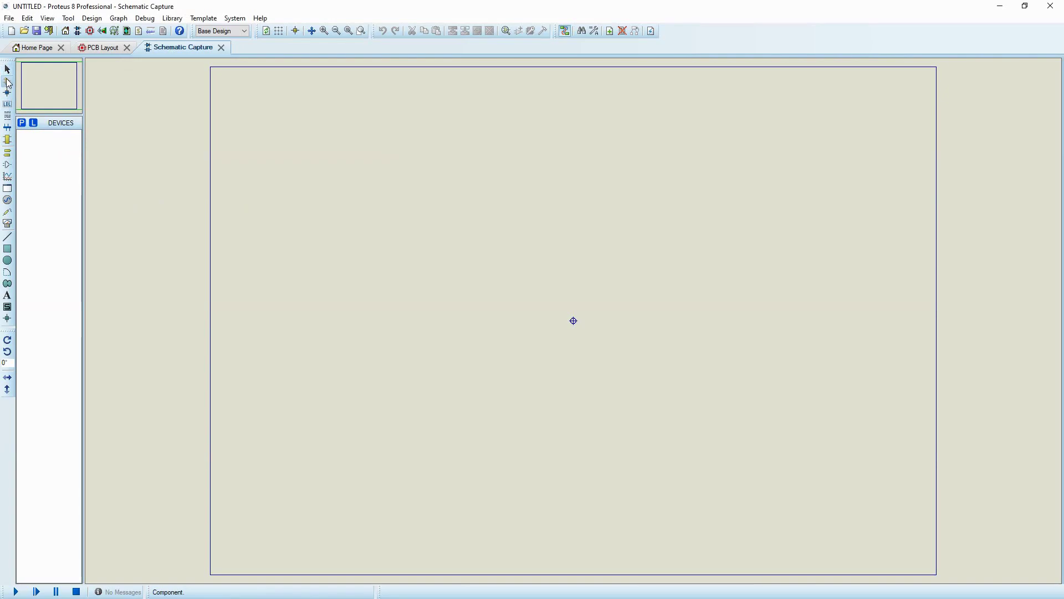
- Open the Pick Devices dialog over the empty schematic to begin choosing parts
click(23, 123)
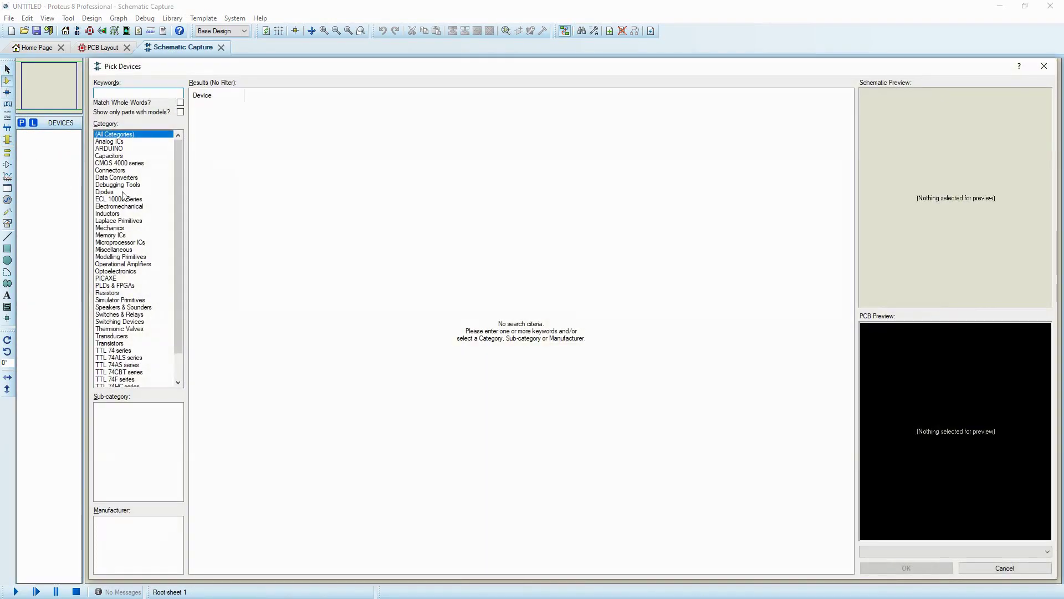
- Search for 741 and add the LM741 op-amp to the device list
drag(227, 69, 266, 111)
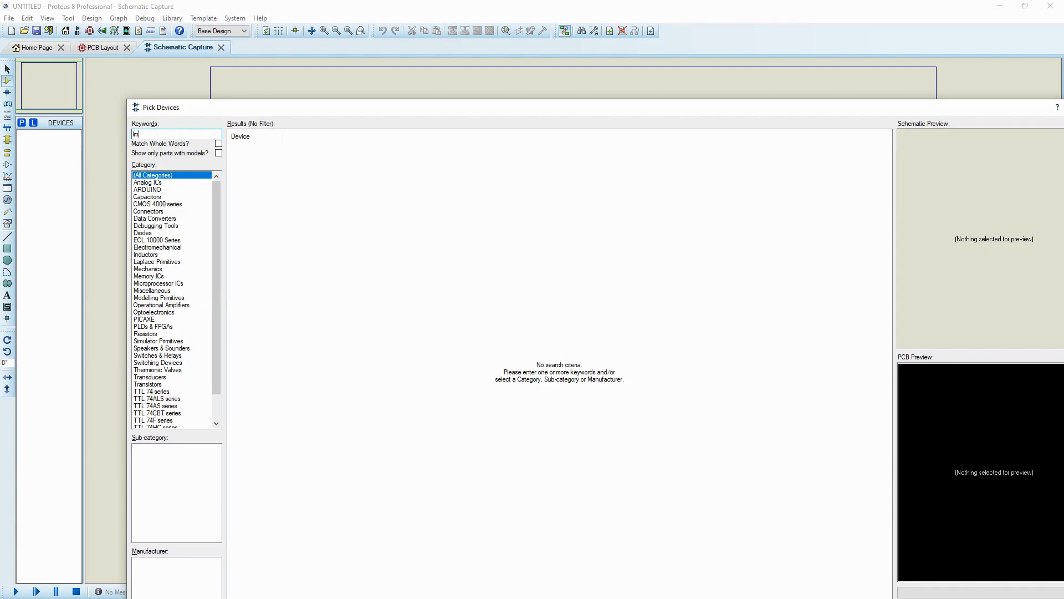
text(741)
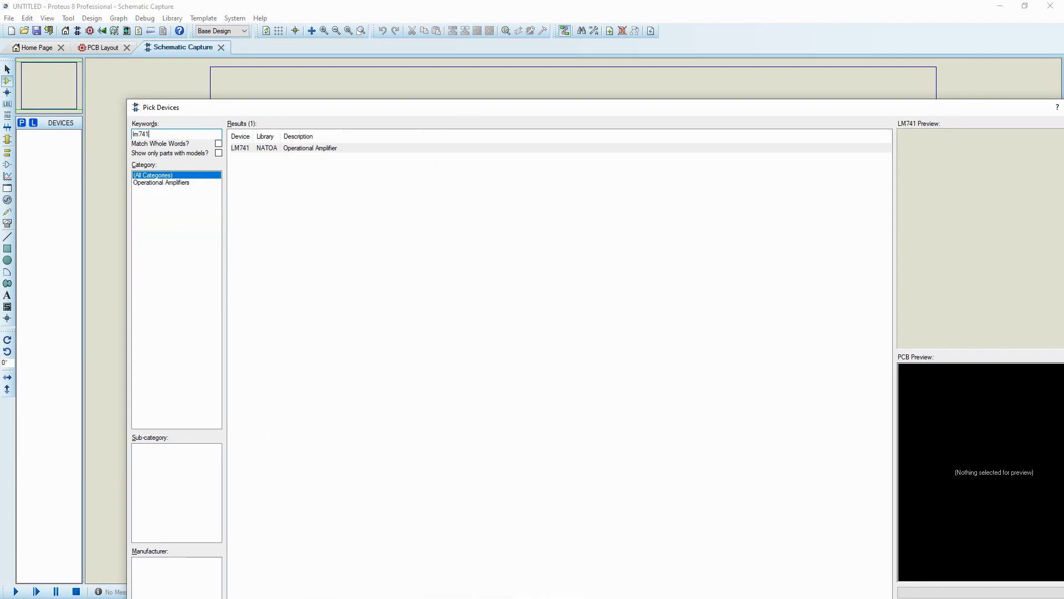
double_click(274, 149)
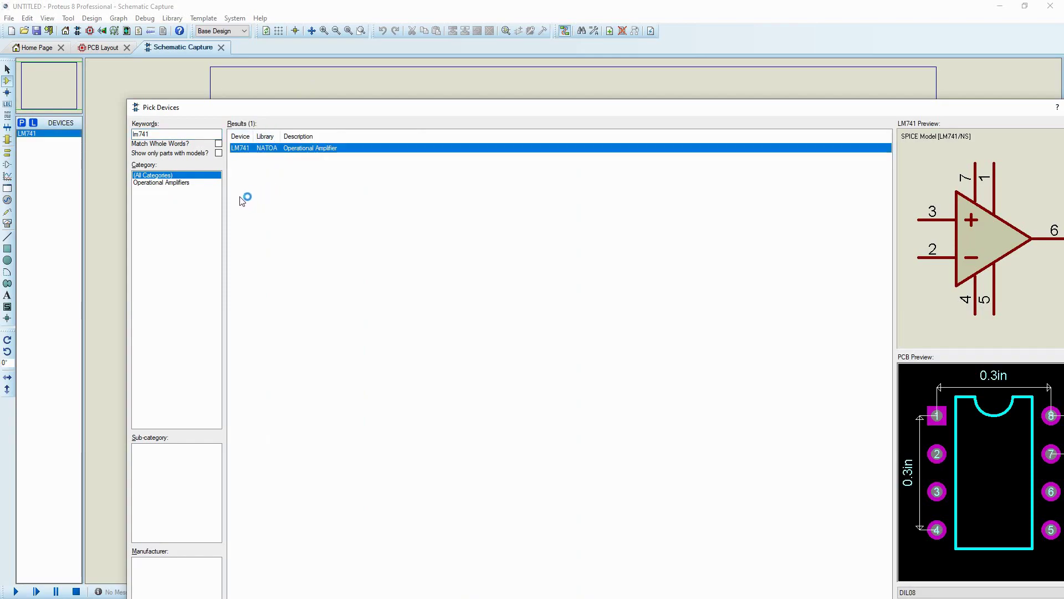
click(157, 133)
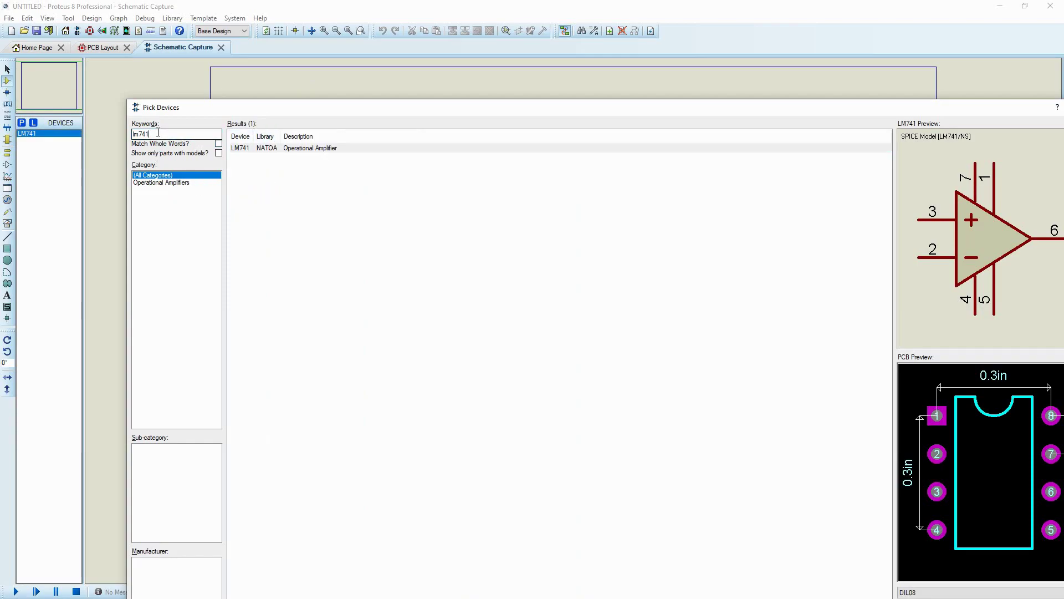
- Search for res and add the RES resistor and POT-HG potentiometer to the device list
text(res)
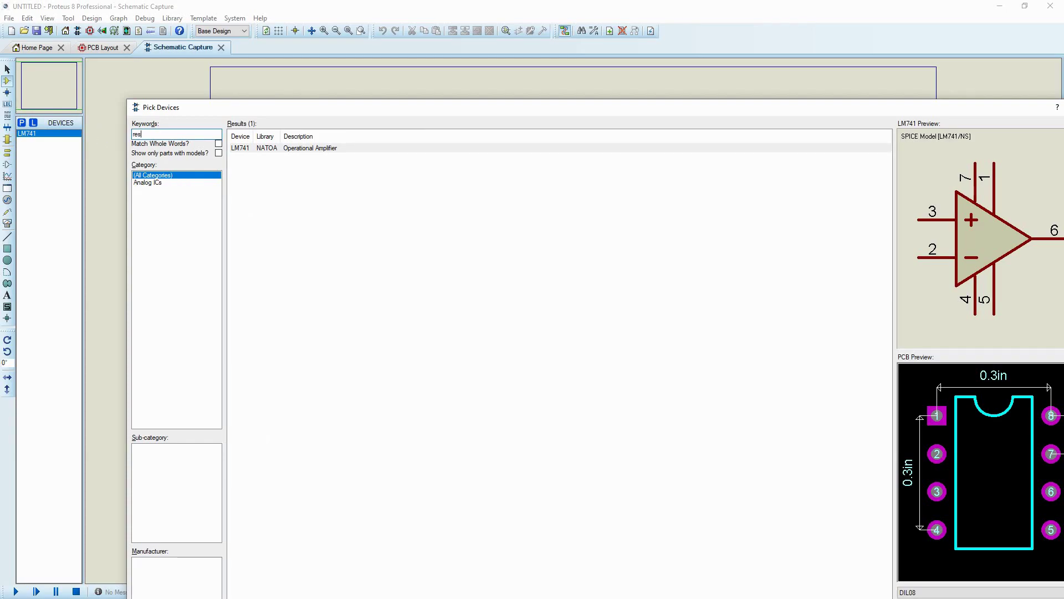
scroll(444, 413, down, 5)
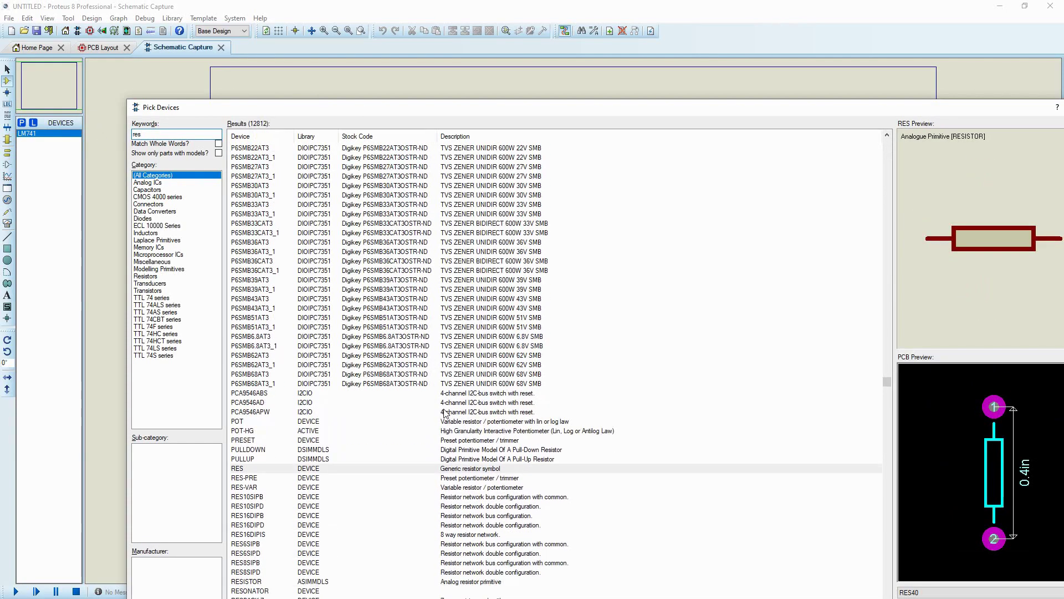
double_click(254, 469)
double_click(247, 432)
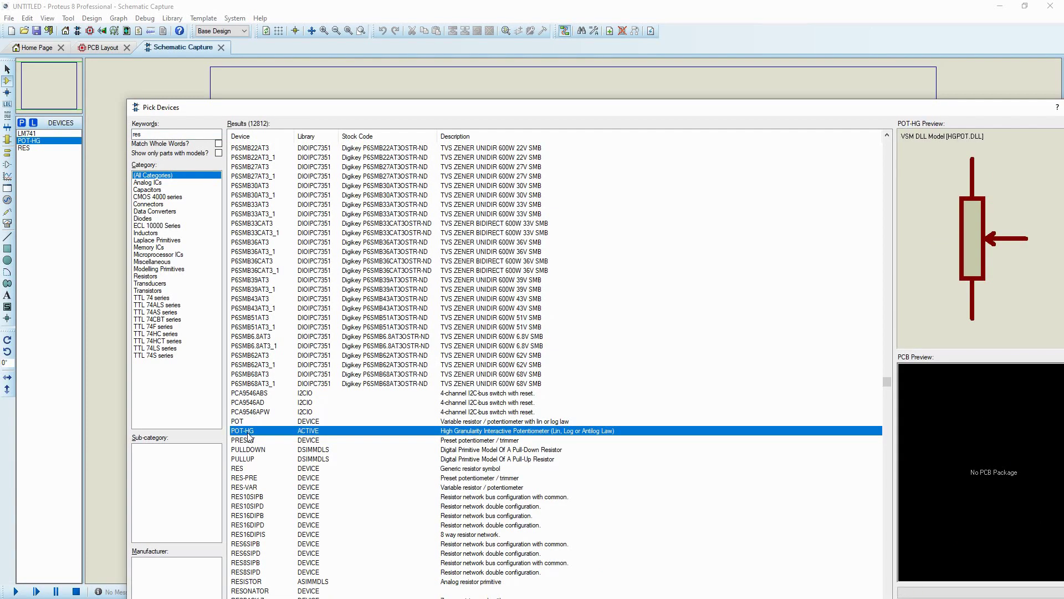
- Search for cap and add the CAP non-electrolytic capacitor
click(157, 132)
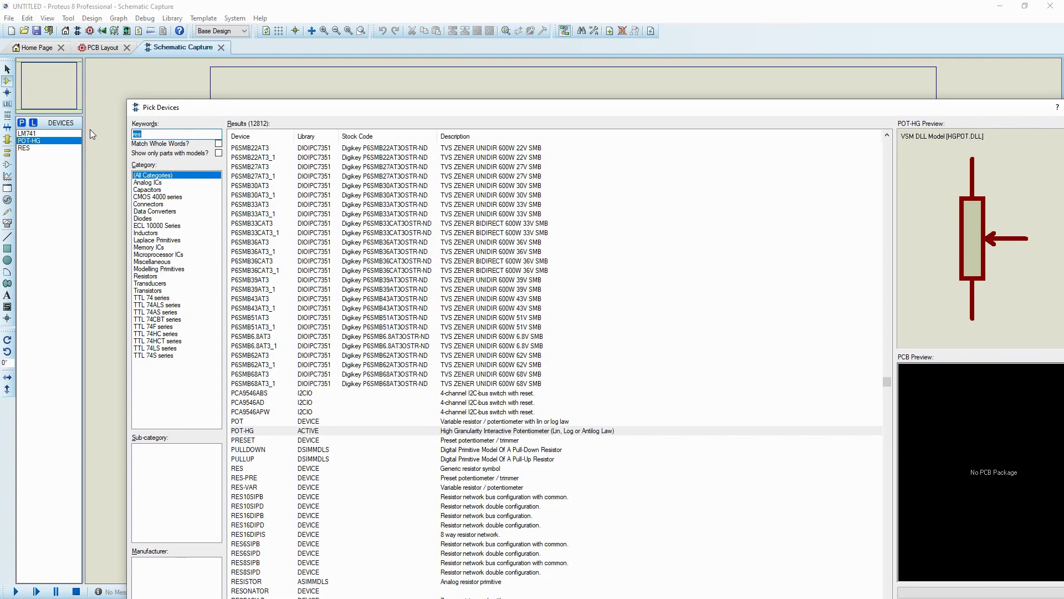
text(cap)
scroll(371, 320, down, 6)
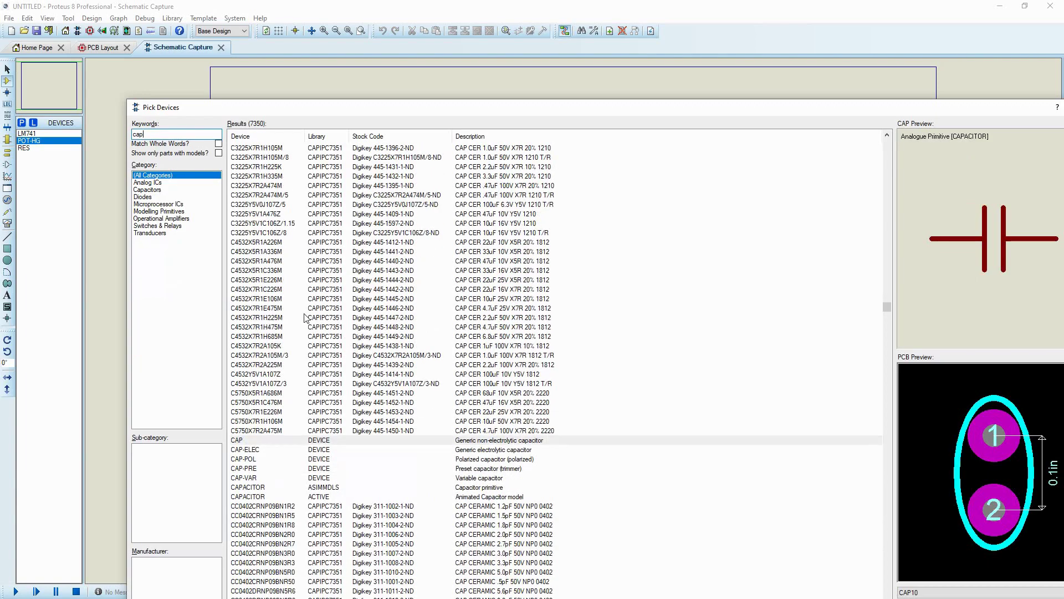
click(248, 442)
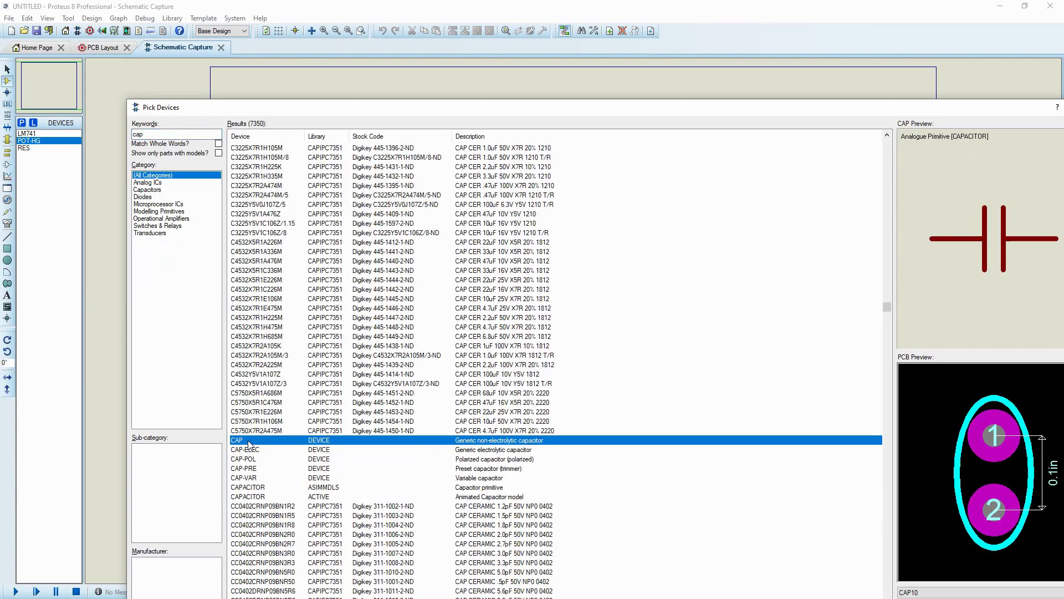
double_click(236, 440)
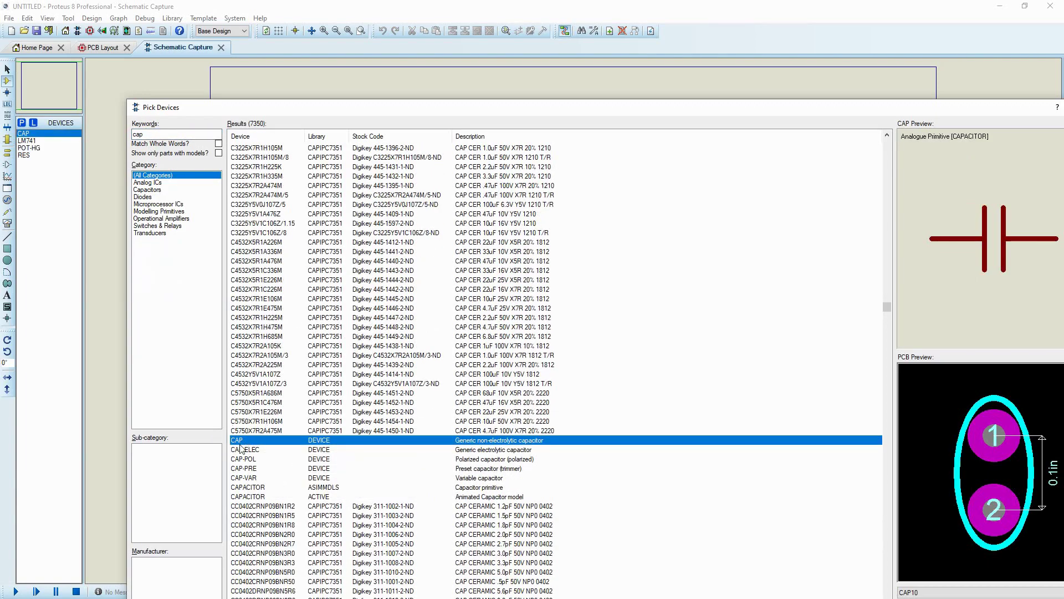
- Search for vs, add the VSINE sine source, and close the device picker
double_click(143, 134)
text(vsin)
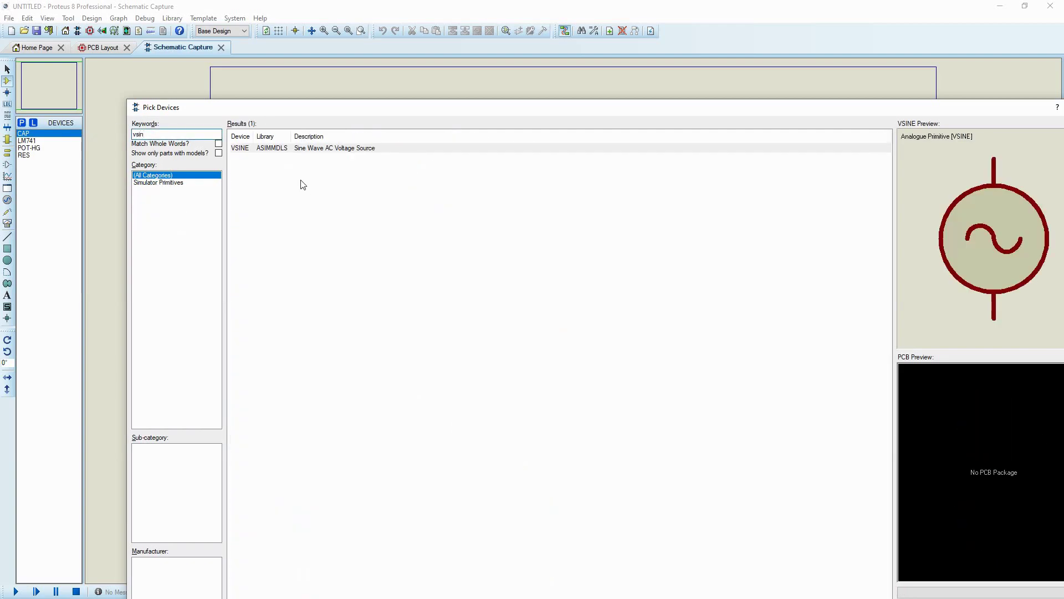
double_click(249, 152)
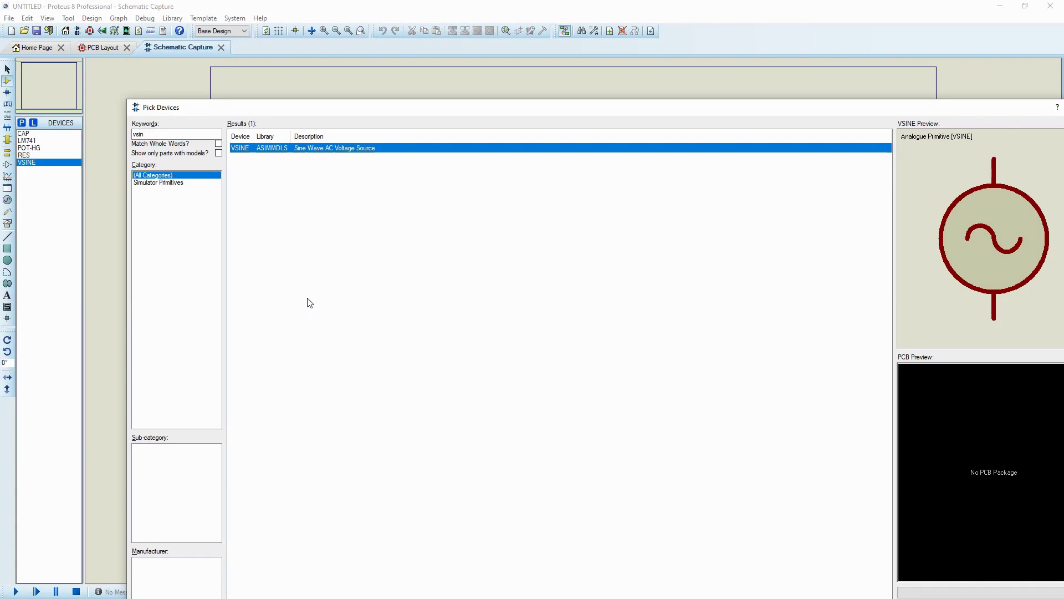
drag(426, 111, 348, 52)
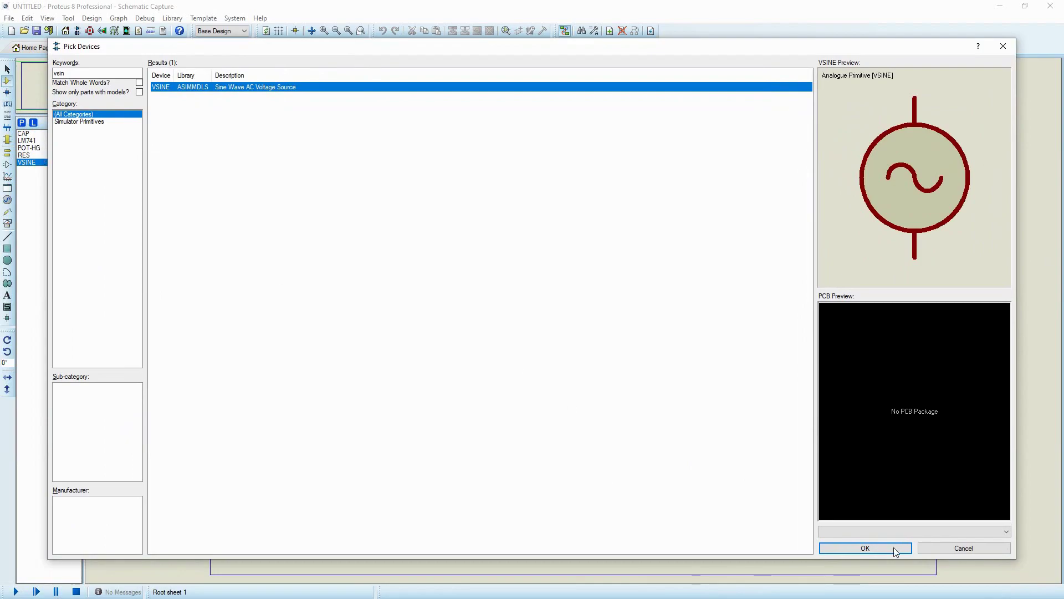
click(865, 549)
- Place the LM741 op-amp as U1 and flip it vertically with Y-Mirror
click(28, 141)
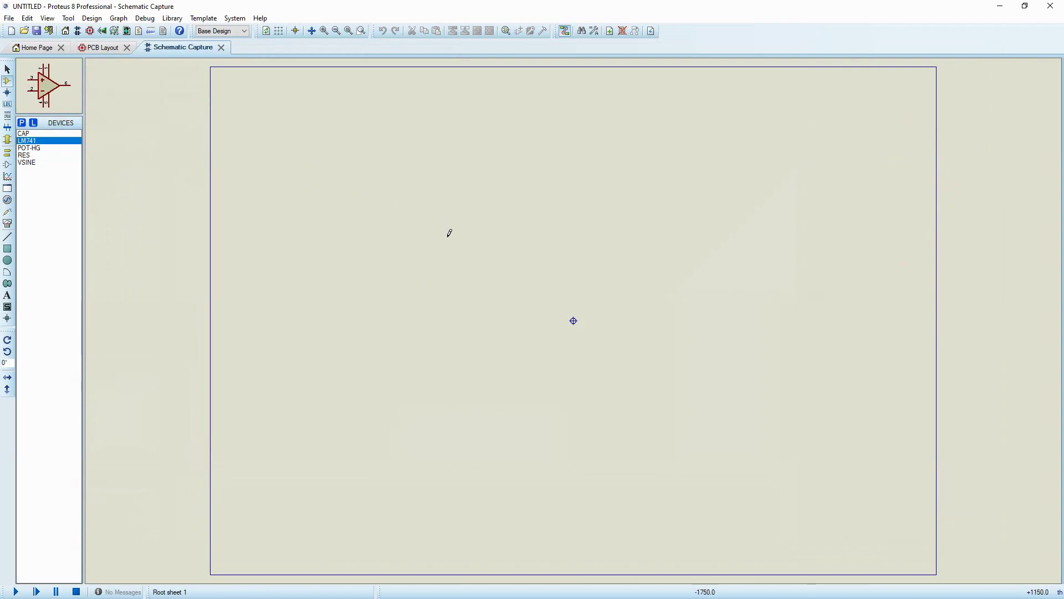
click(457, 220)
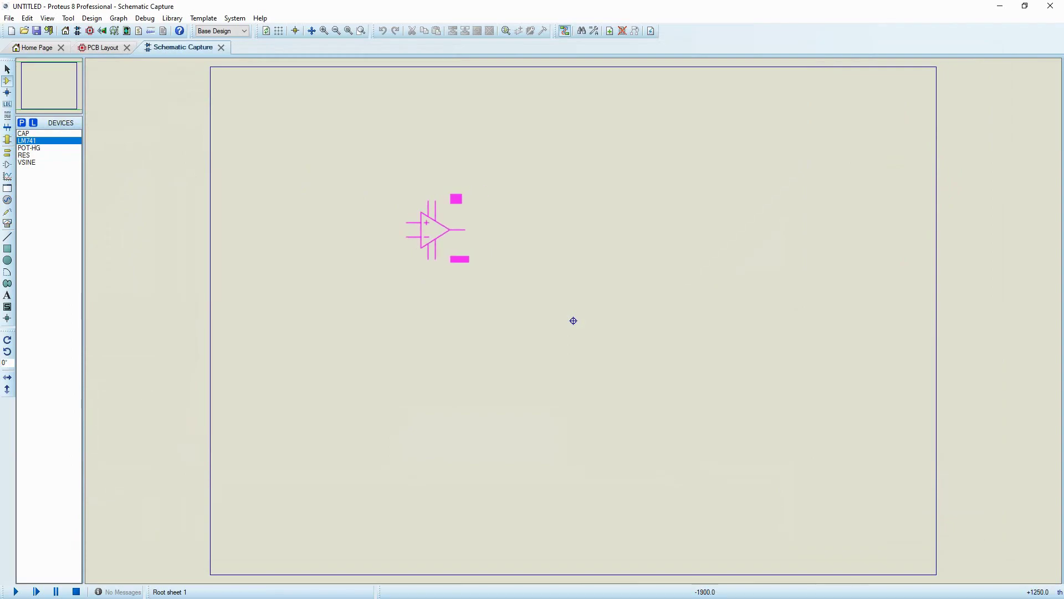
click(435, 240)
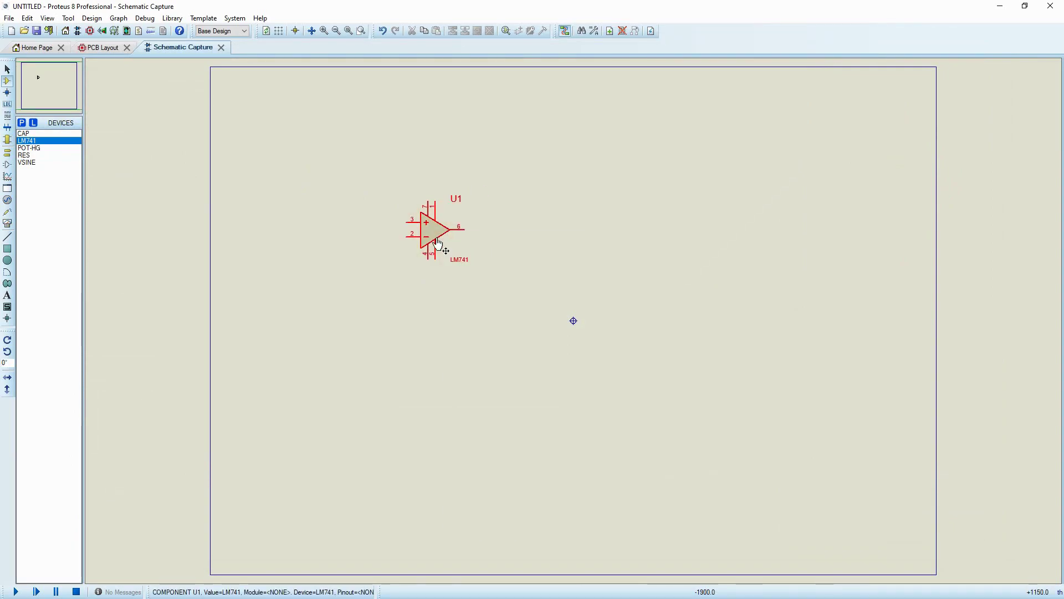
right_click(447, 232)
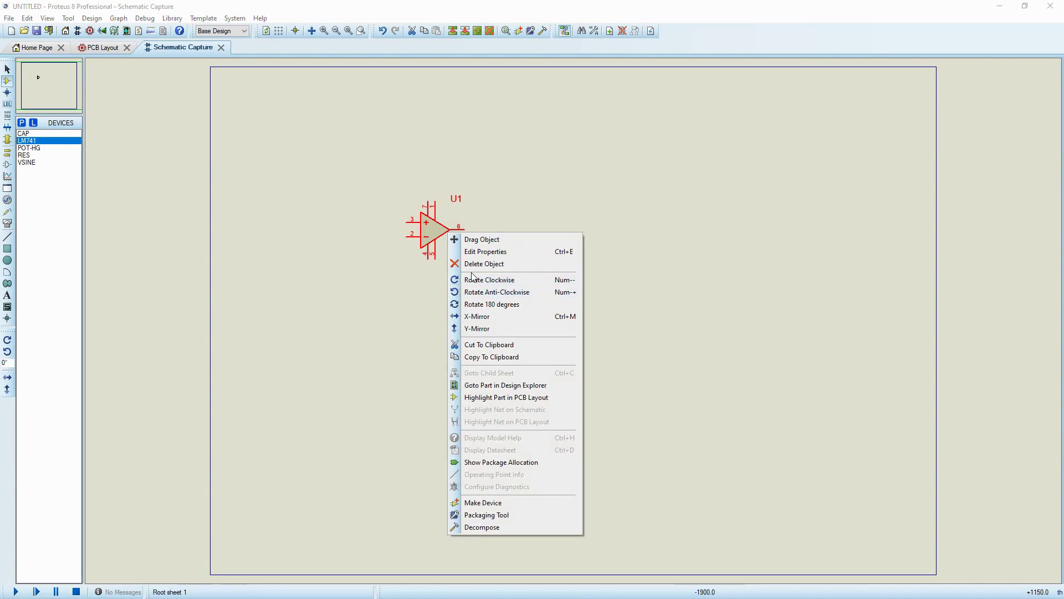
click(480, 328)
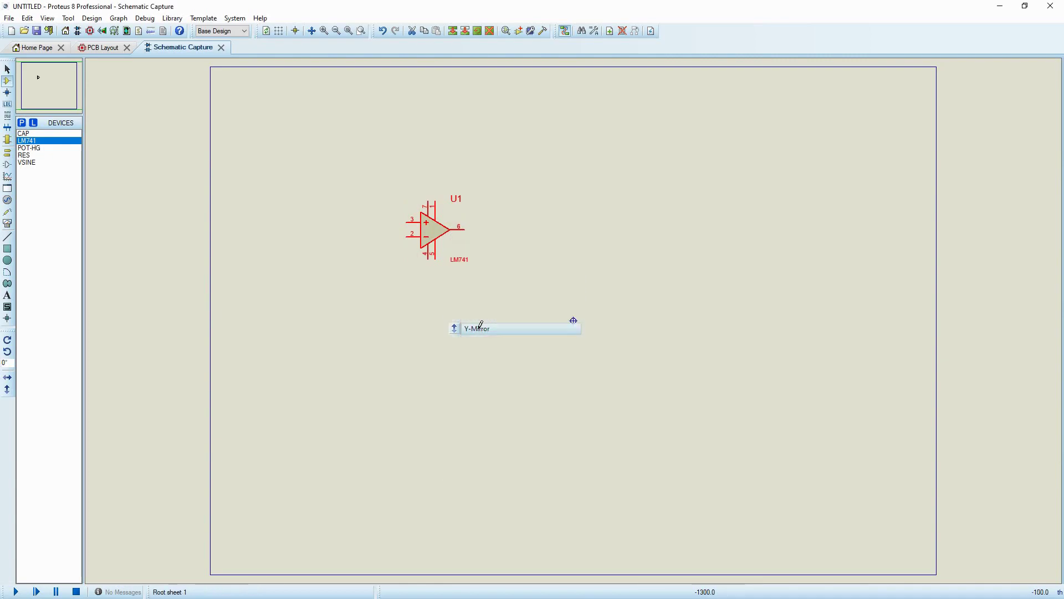
- Place three resistors: R1 left of U1, R2 above it, R3 left of R1
click(25, 155)
click(344, 221)
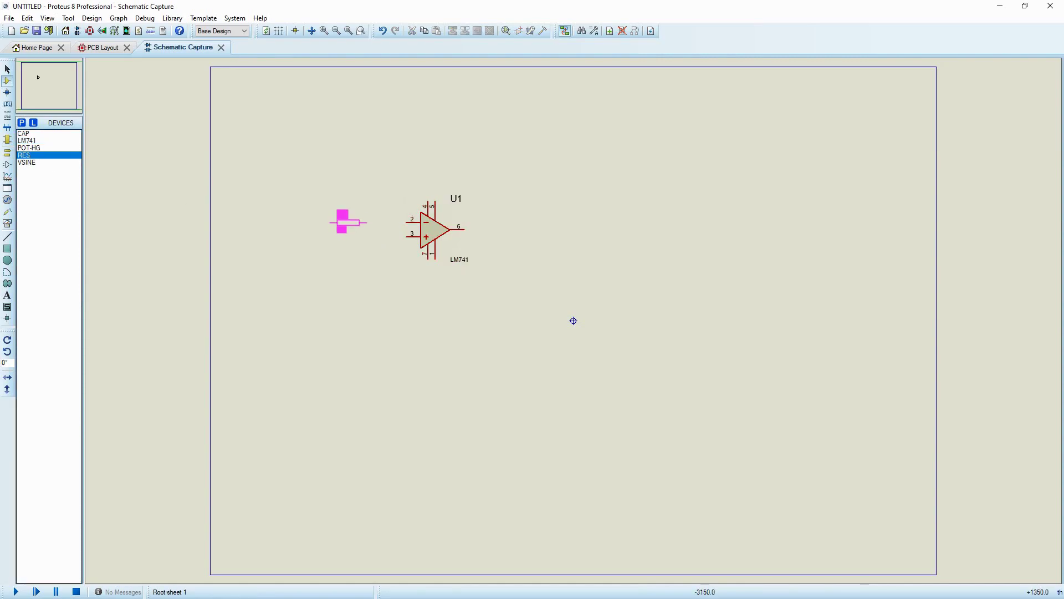
click(355, 219)
click(415, 161)
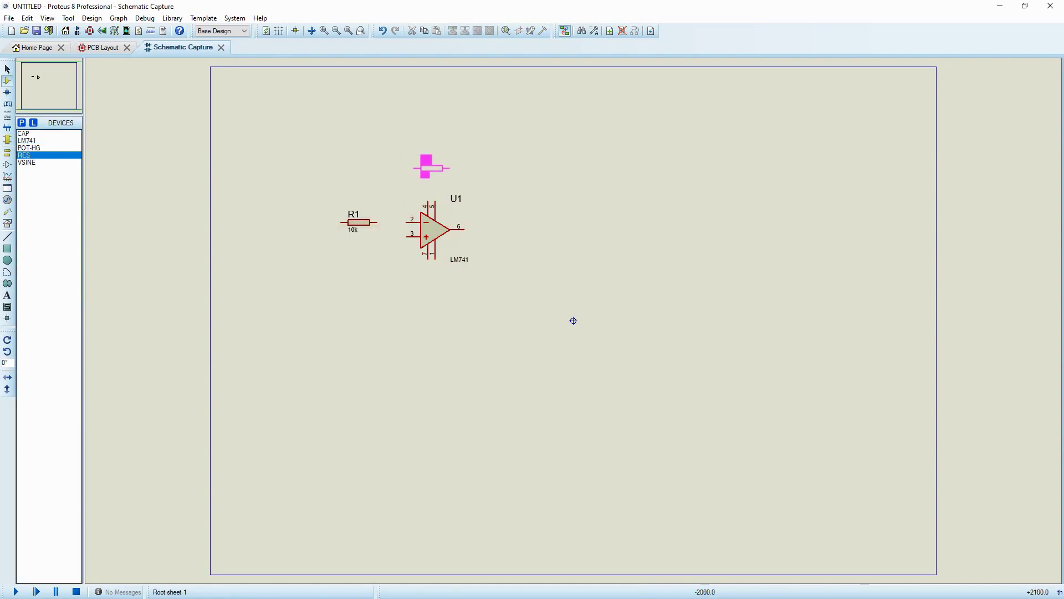
click(420, 167)
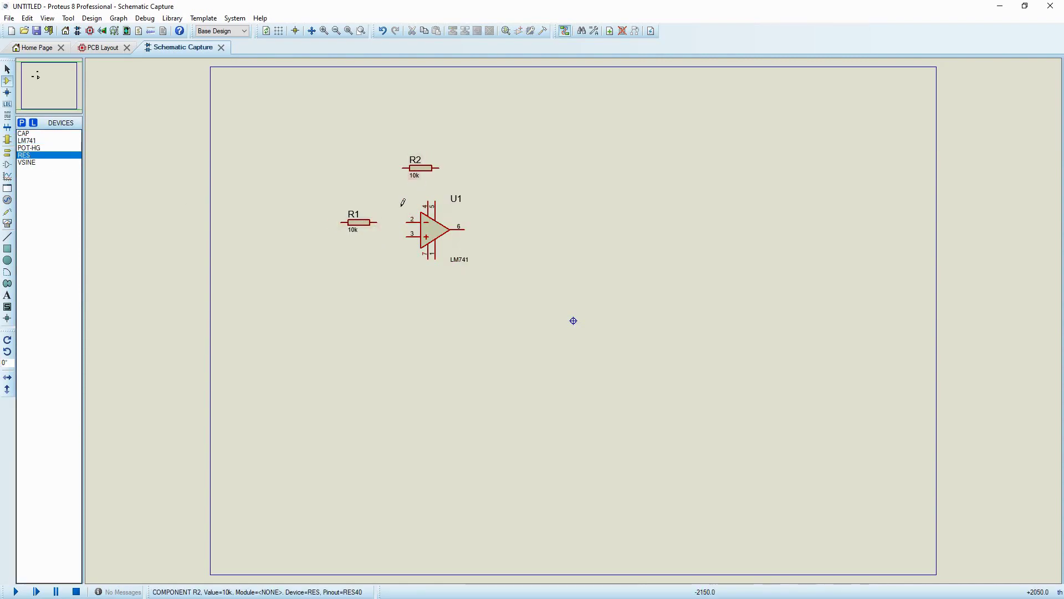
click(305, 235)
click(313, 233)
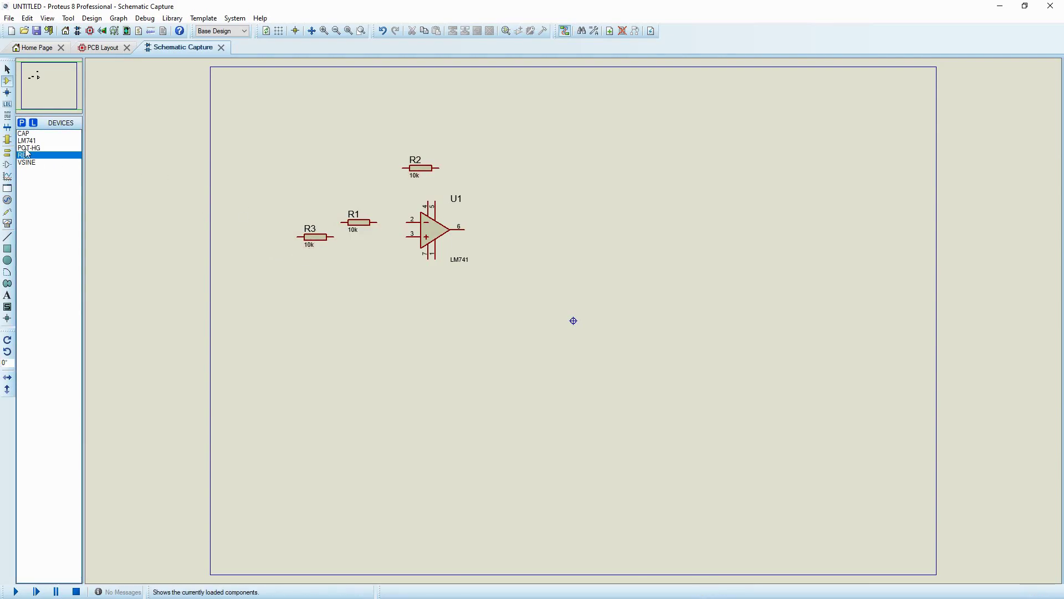
- Rotate the capacitor a quarter turn and place C1 below R1
click(35, 134)
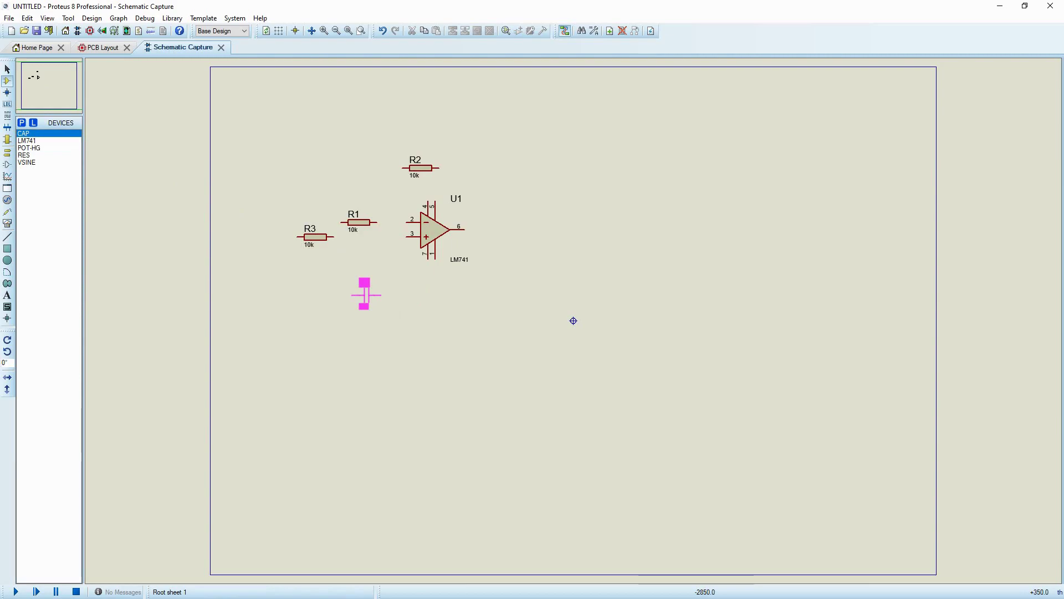
key(KP_Add)
click(380, 274)
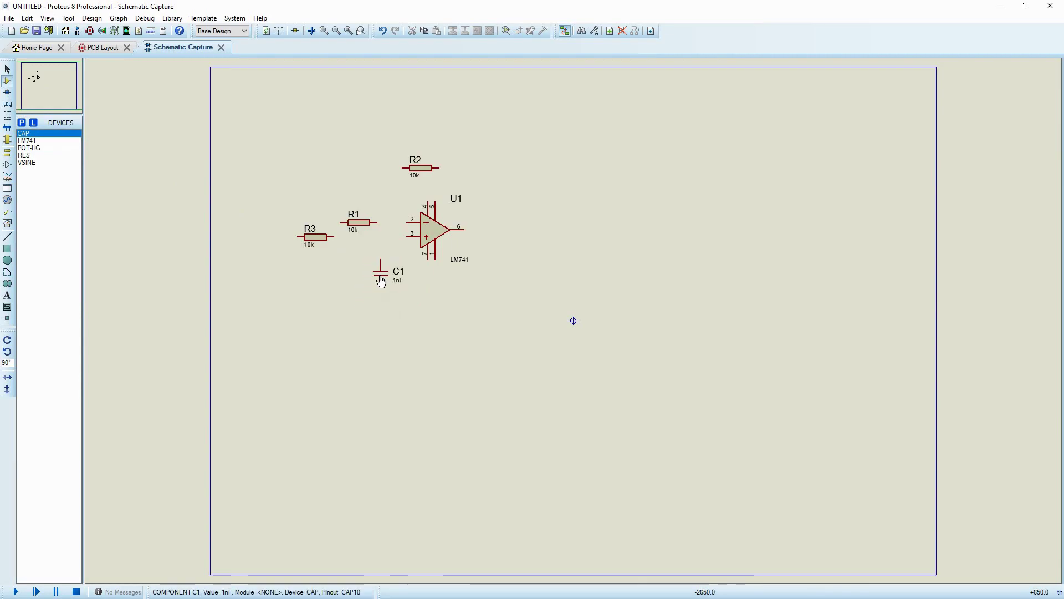
click(7, 152)
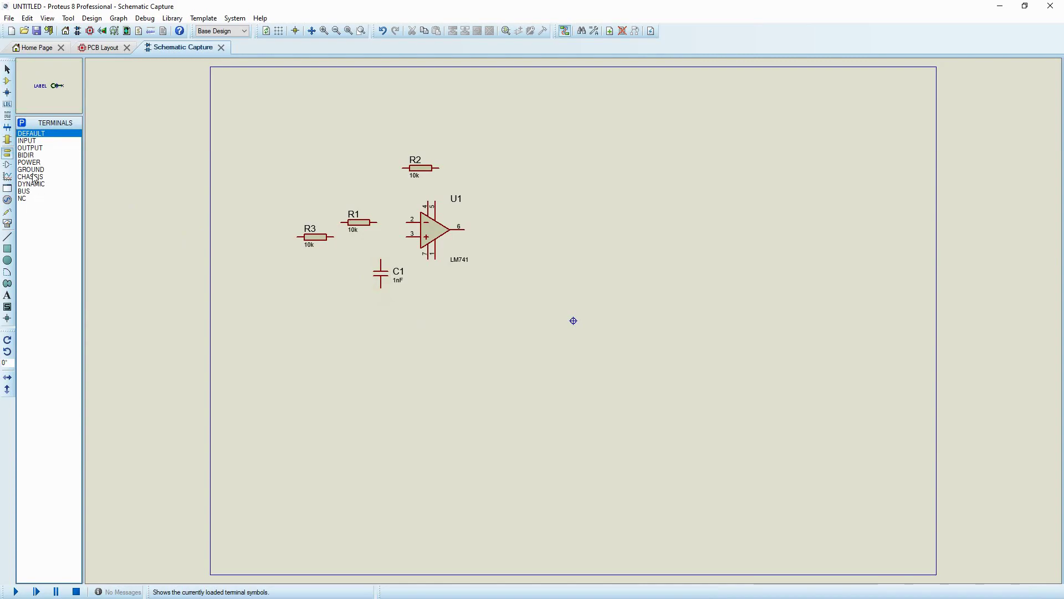
- Place a GROUND terminal on C1's lower lead
click(30, 169)
click(382, 309)
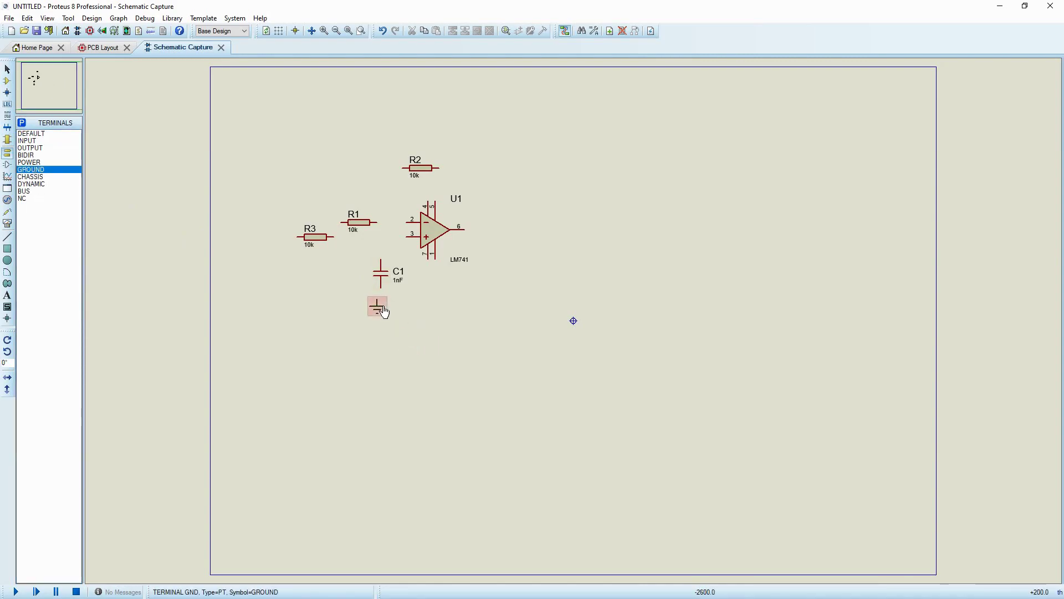
click(379, 315)
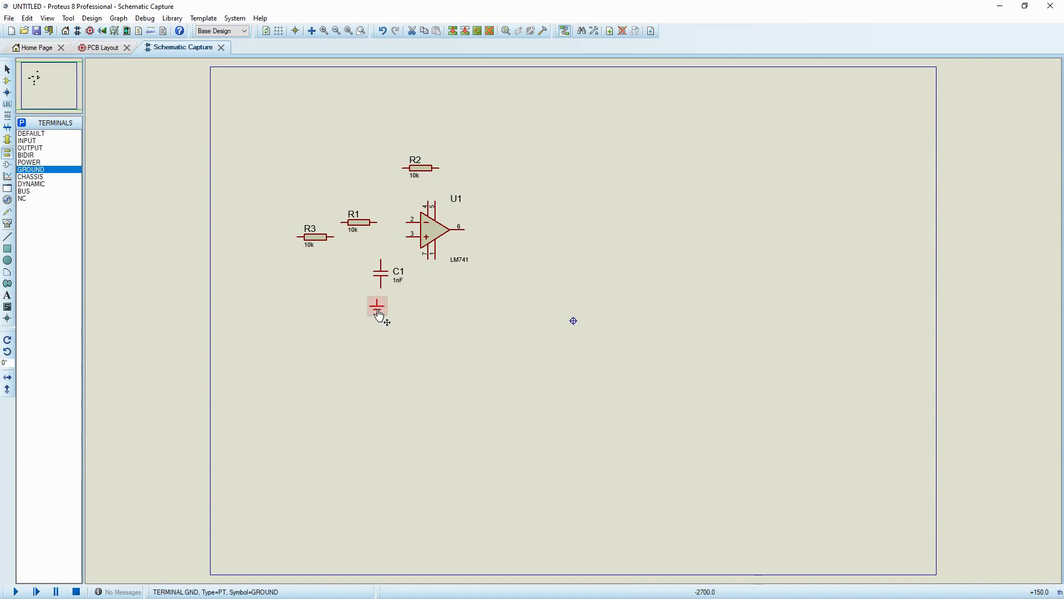
drag(379, 315, 383, 312)
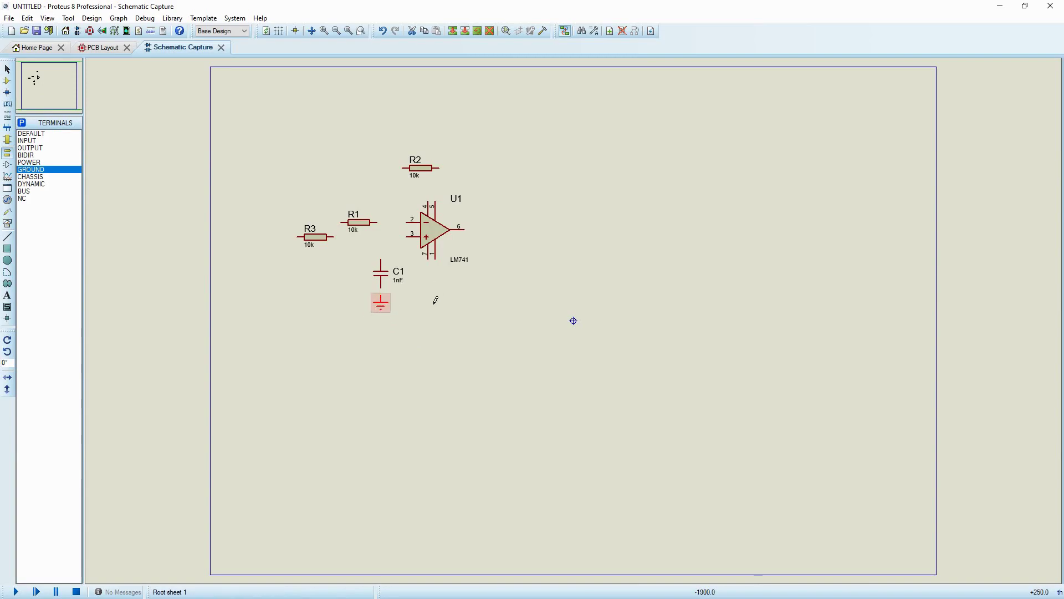
- Add DC generators on U1's V- and V+ pins set to -10 V and 10 V
click(8, 200)
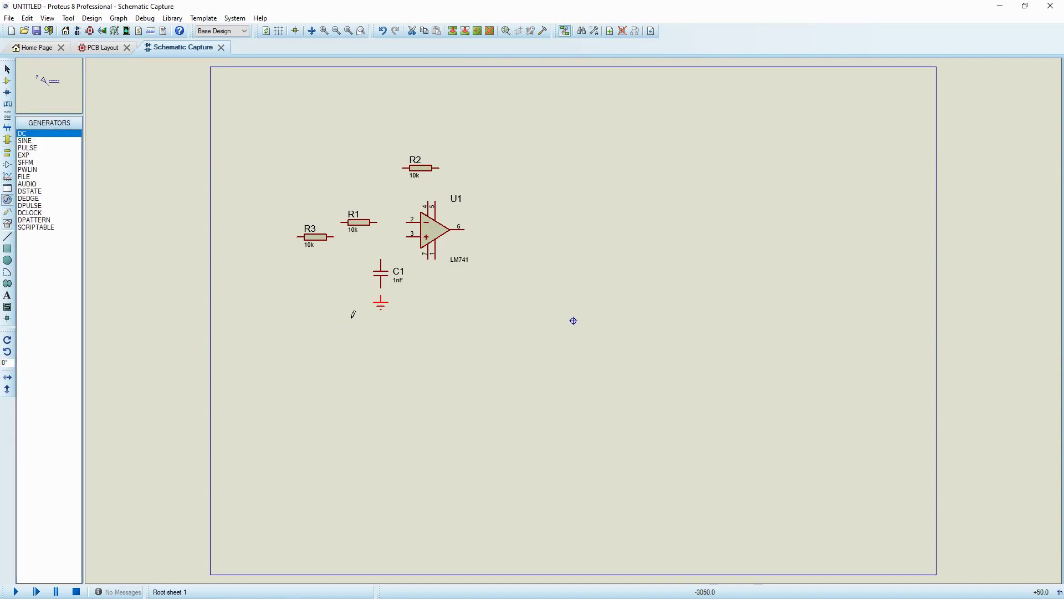
click(427, 195)
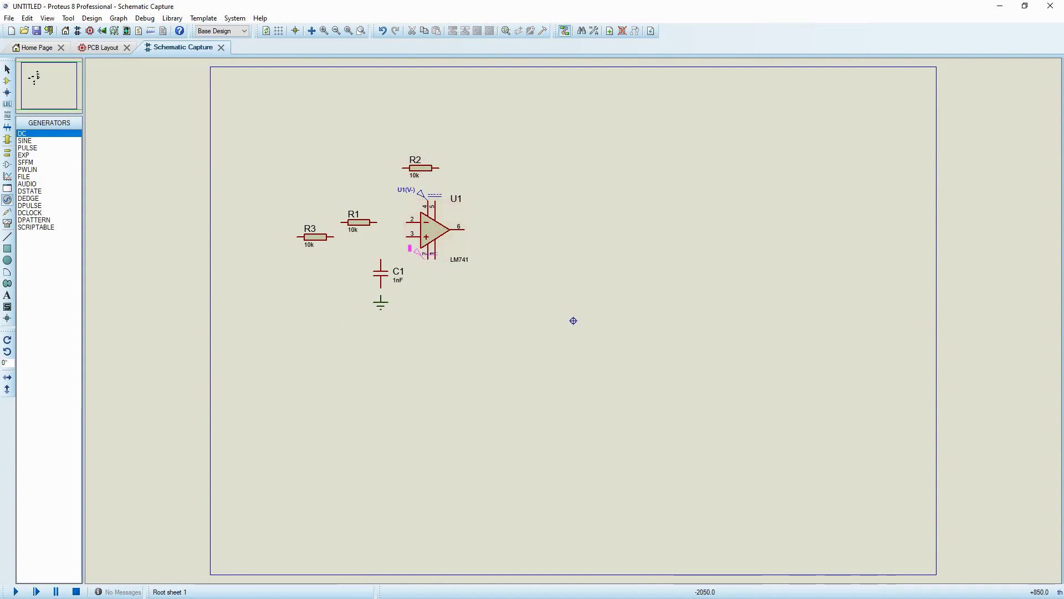
click(426, 256)
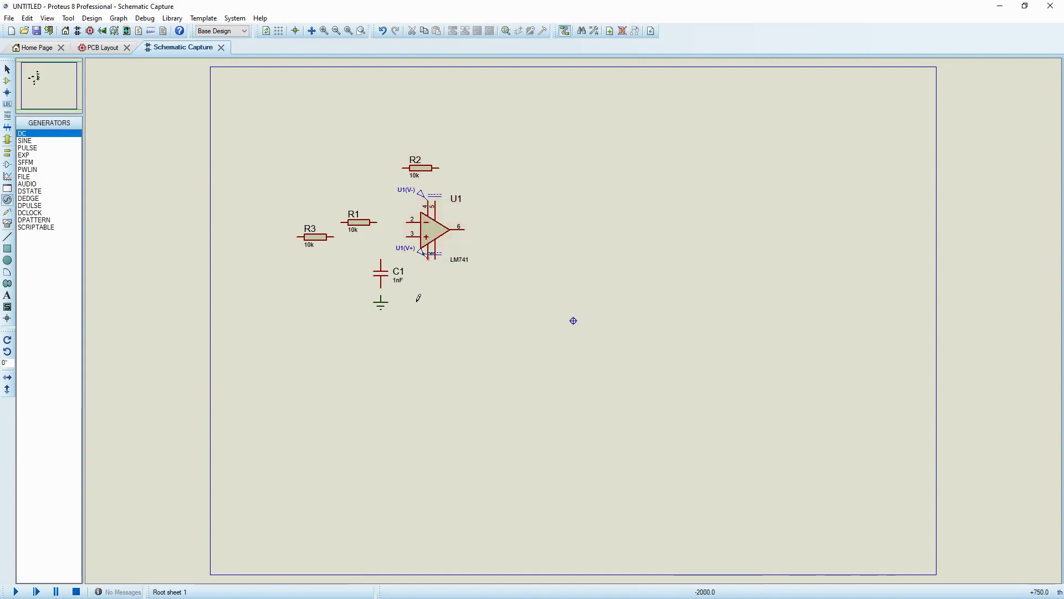
double_click(420, 197)
double_click(602, 185)
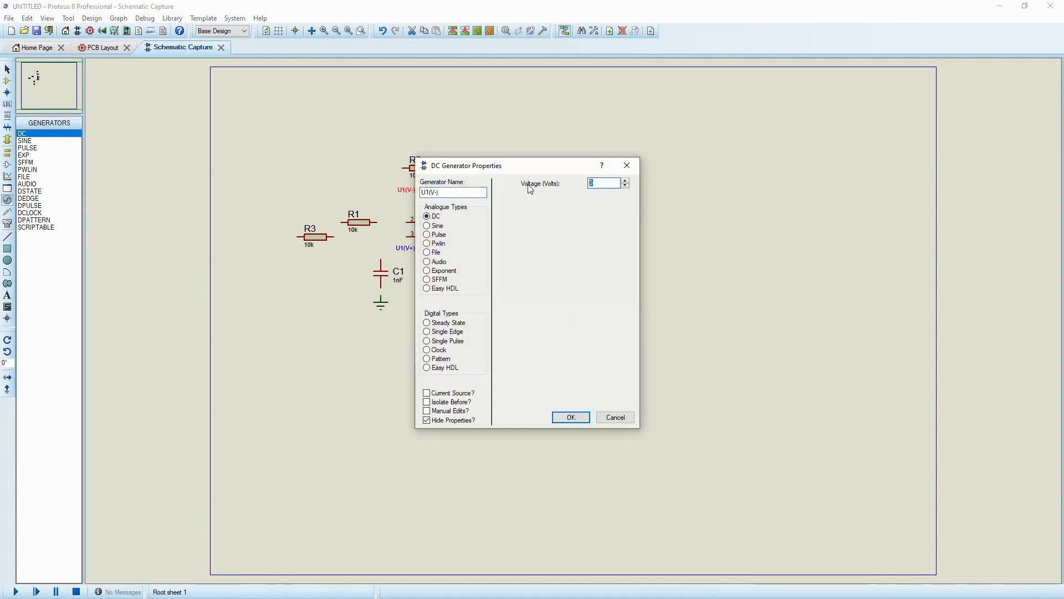
key(Return)
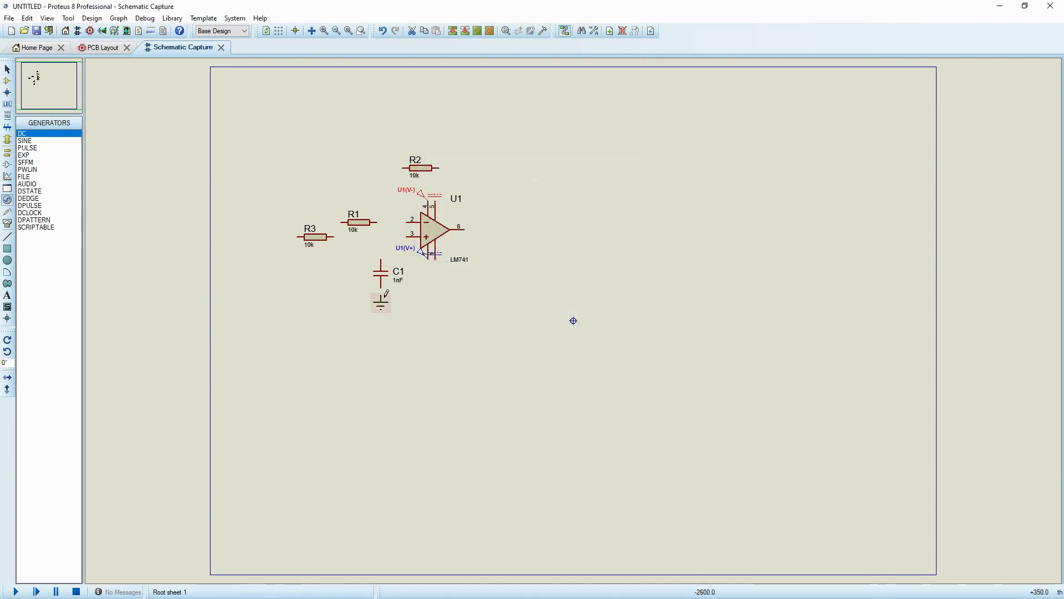
double_click(408, 258)
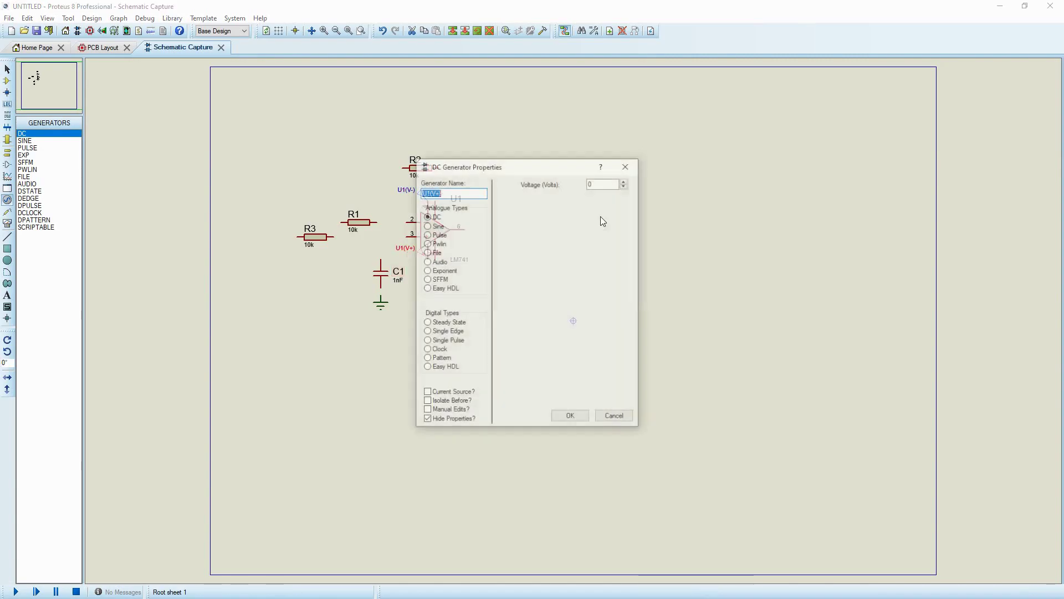
double_click(603, 183)
text(10)
key(Return)
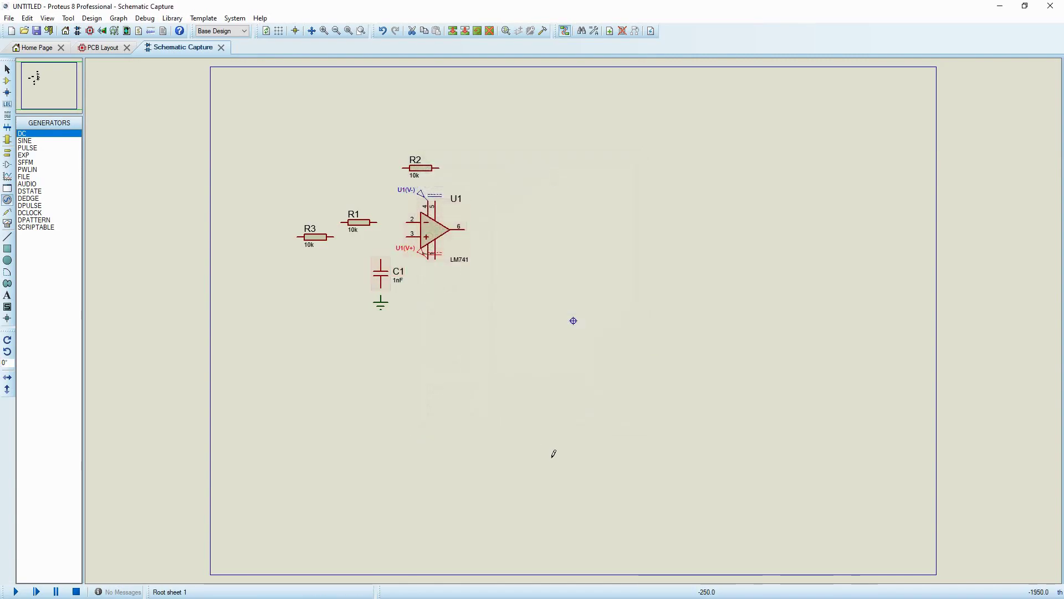
- Wire R1 to U1 pin 2 and delete the stray R1(2) generator
click(378, 222)
click(404, 220)
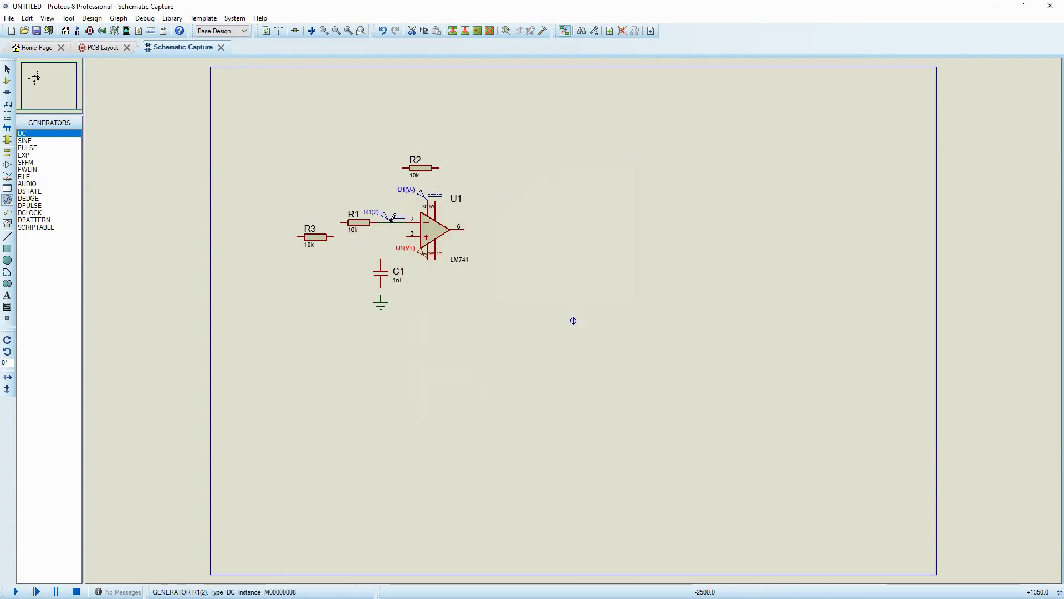
right_click(402, 216)
click(438, 237)
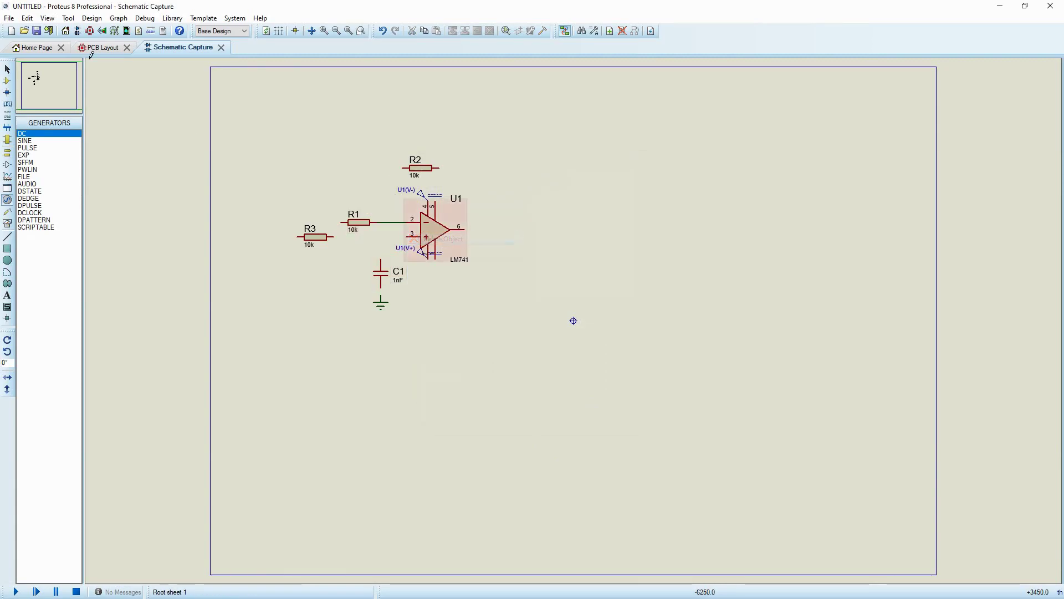
click(7, 69)
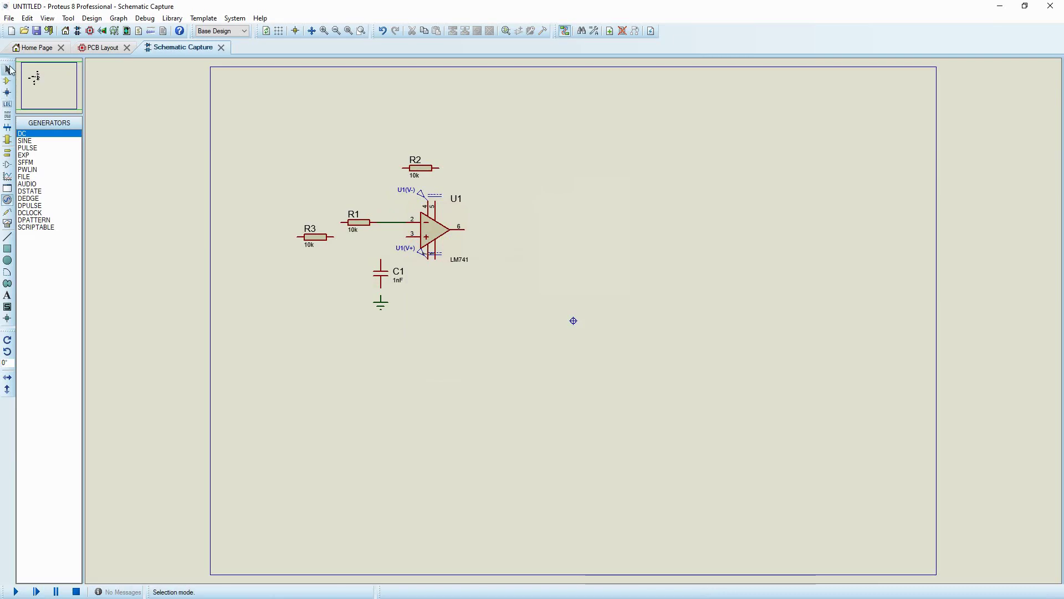
- Wire R2 from the R1–pin 2 junction to U1's output pin 6
click(403, 168)
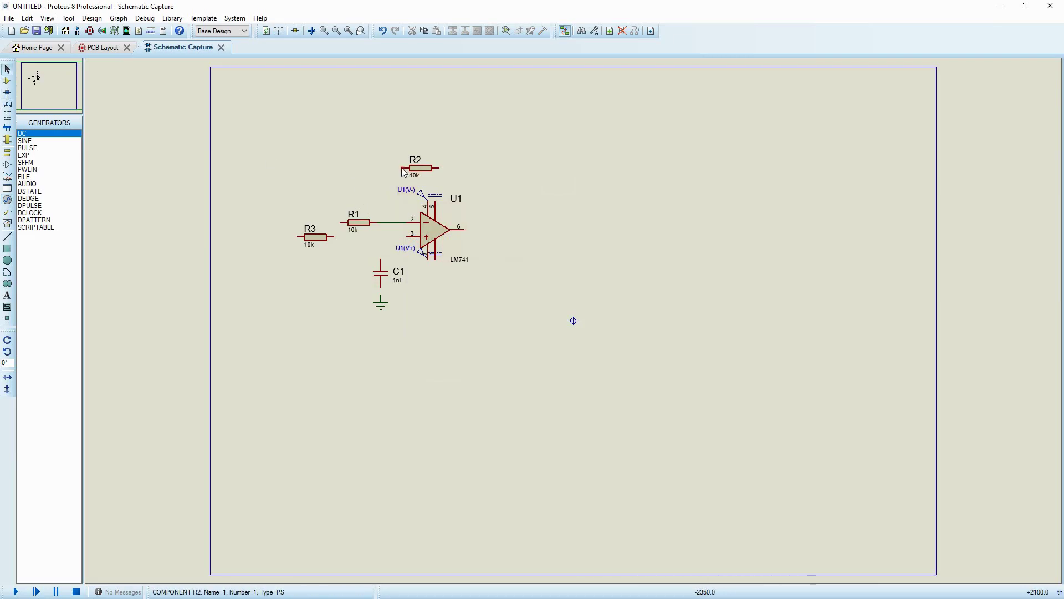
click(388, 222)
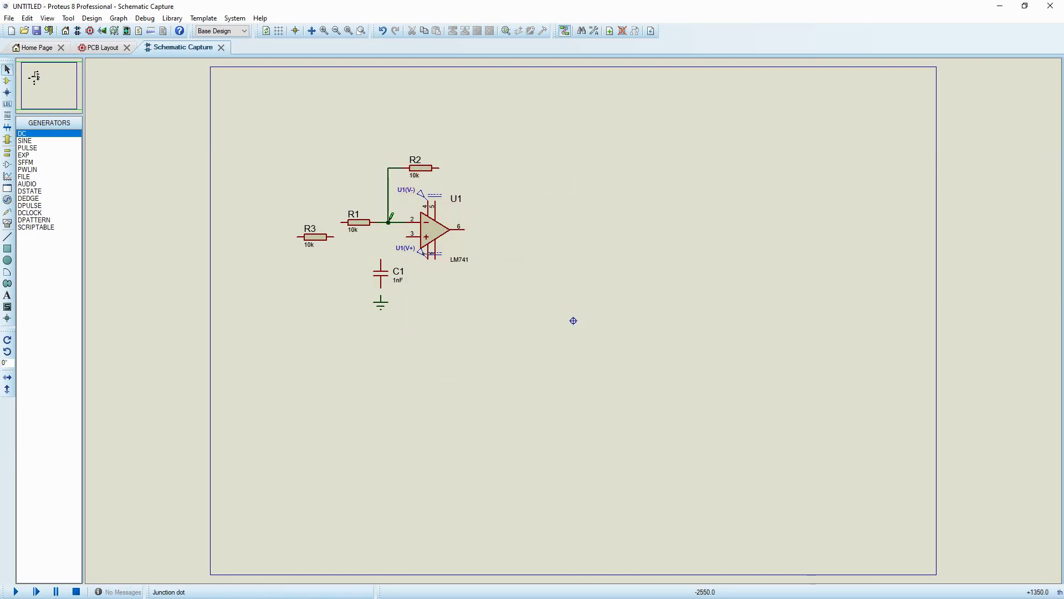
click(438, 168)
click(465, 228)
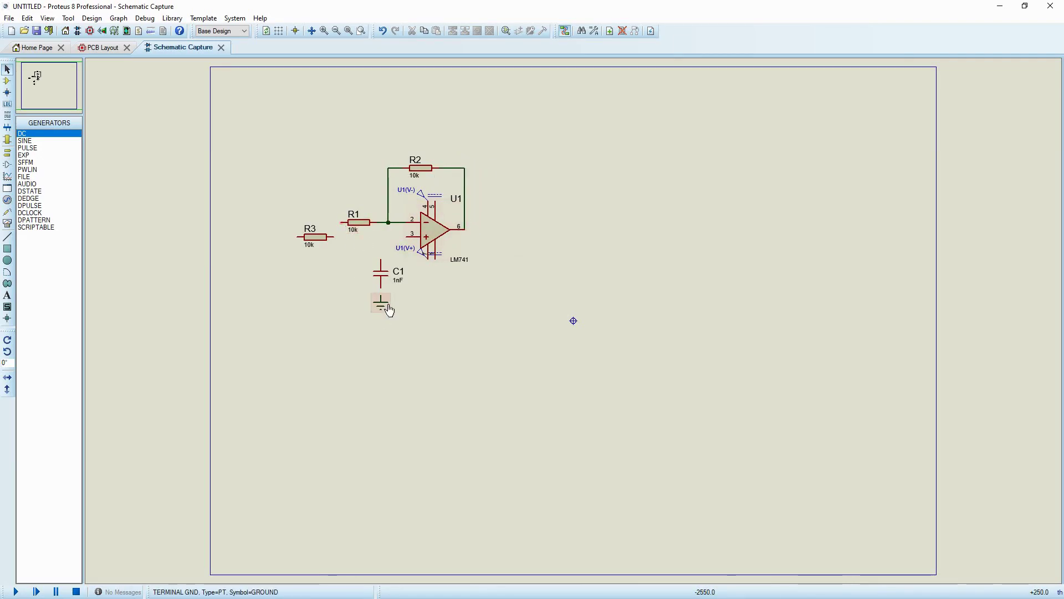
- Wire C1's lower pin to ground and its top pin to U1 pin 3
click(382, 287)
click(380, 300)
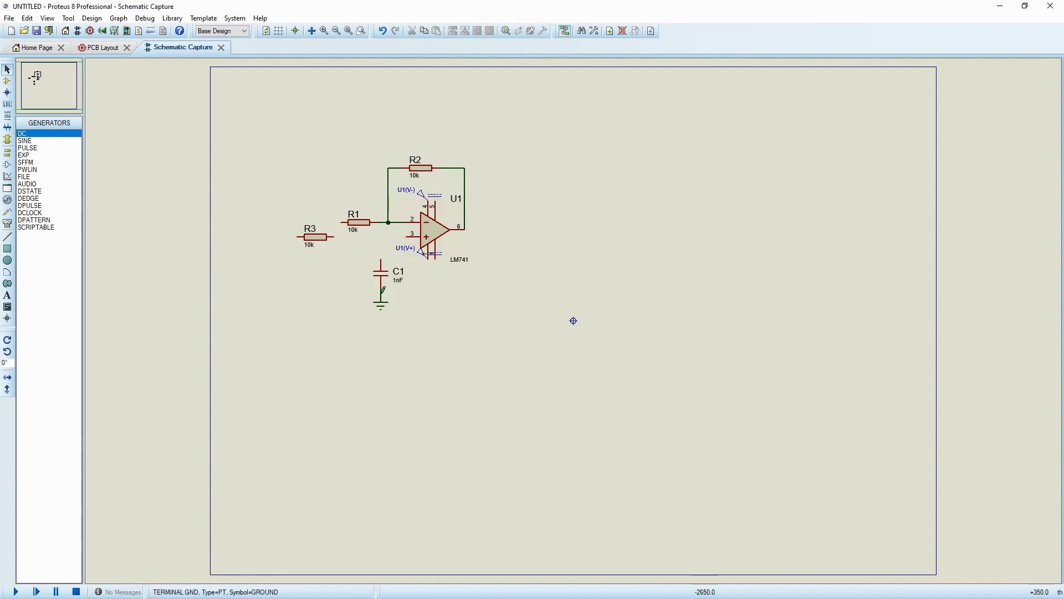
click(381, 259)
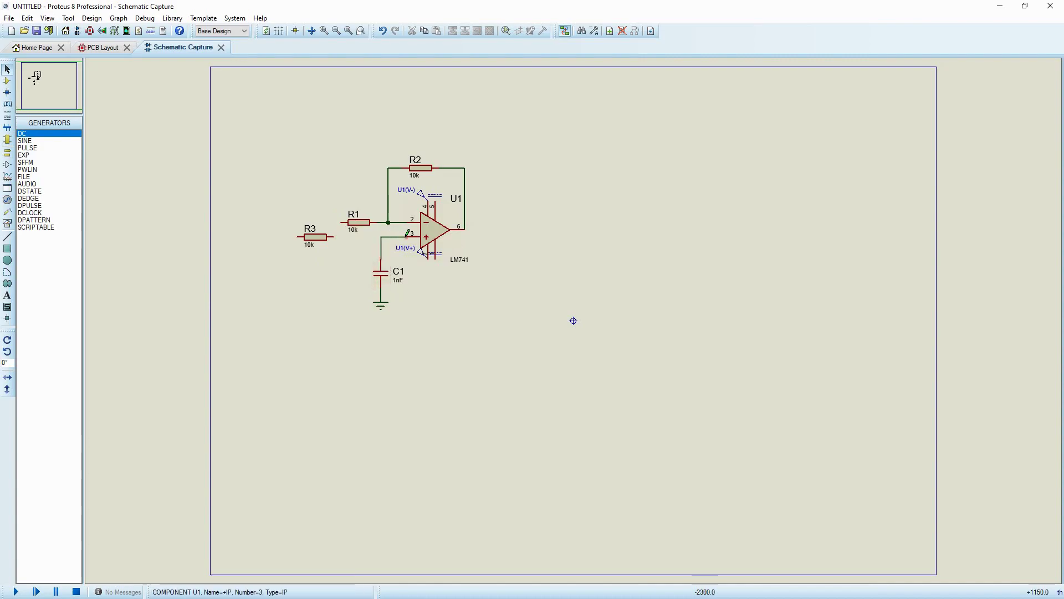
click(409, 237)
click(380, 237)
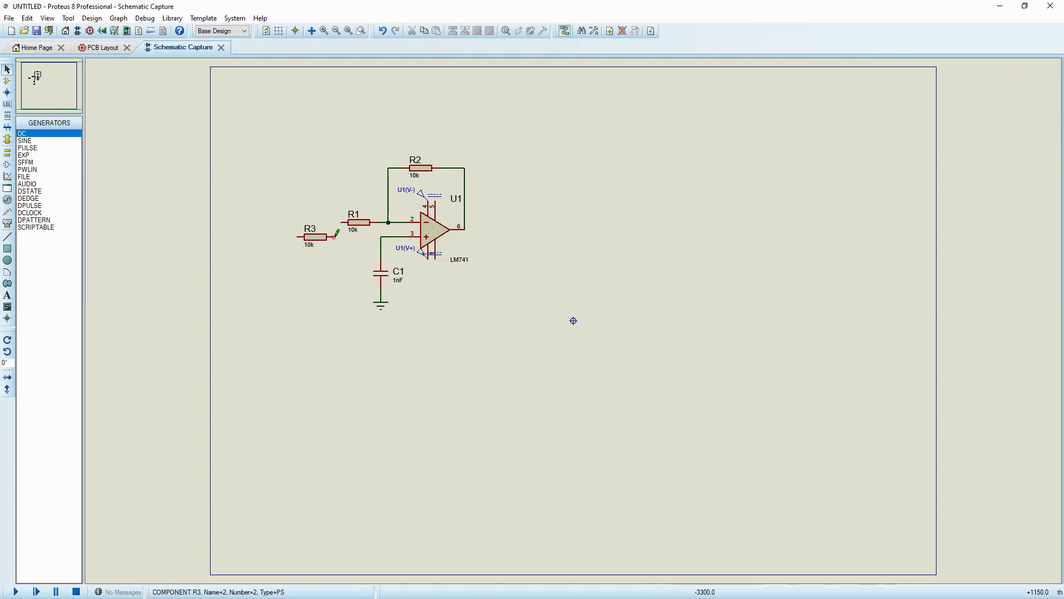
- Join R3 to the C1–pin 3 node, wire a new ground to R1's left pin, and select VSINE
click(333, 236)
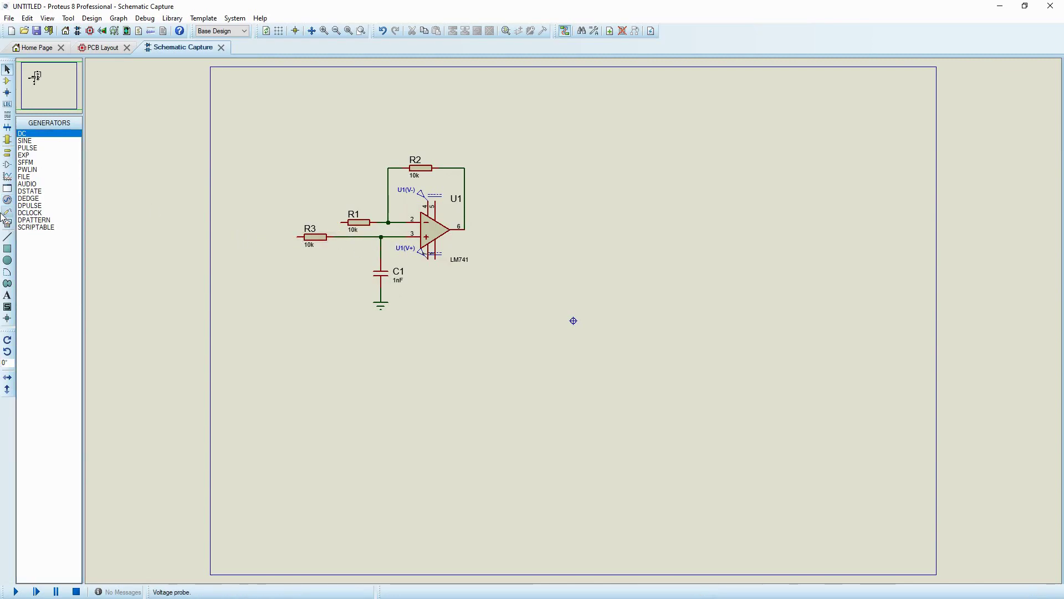
click(8, 156)
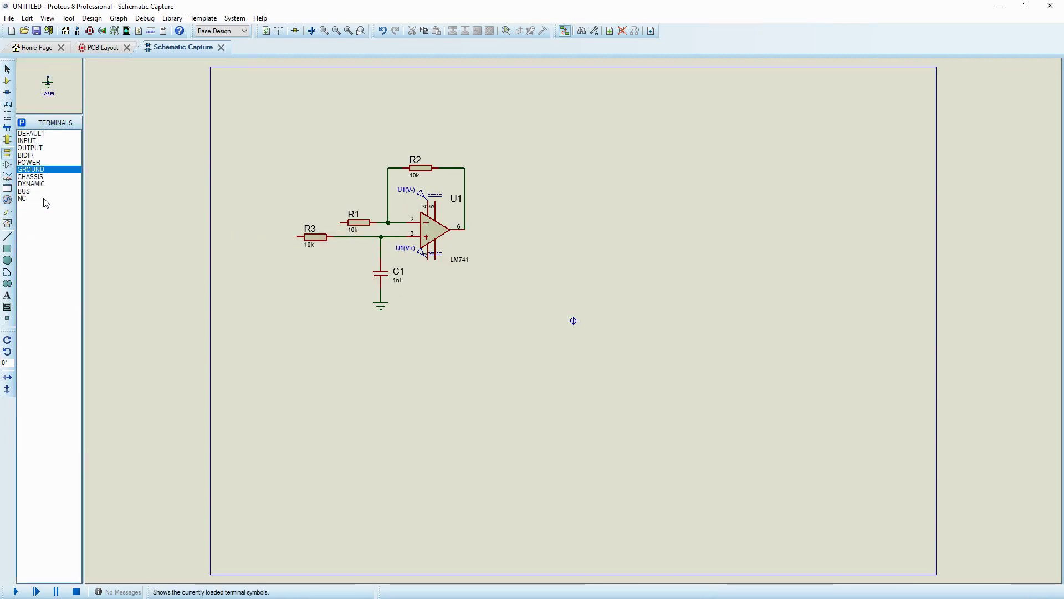
click(31, 170)
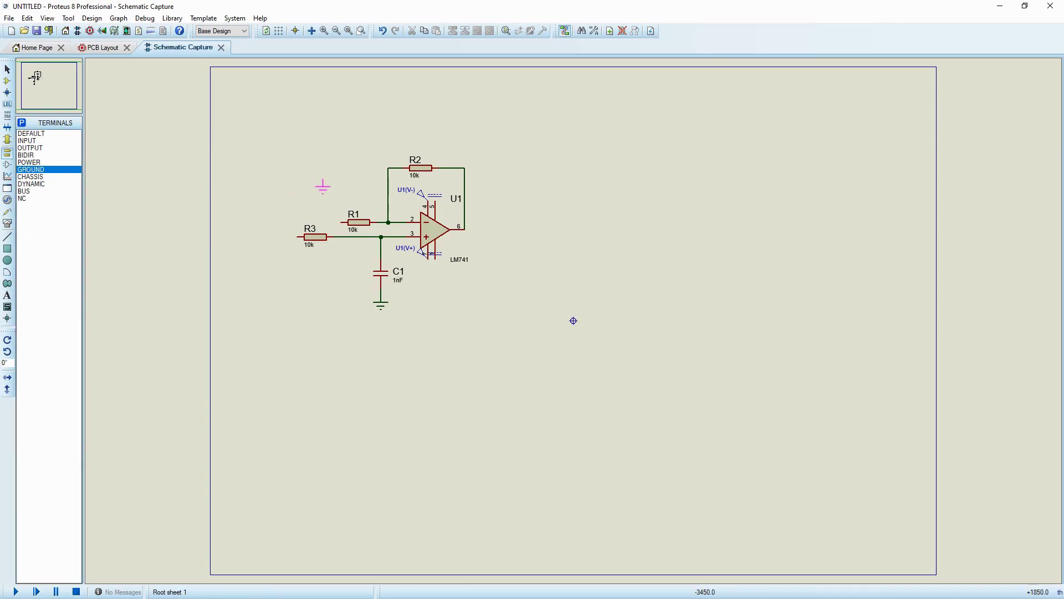
click(336, 195)
click(340, 222)
click(337, 198)
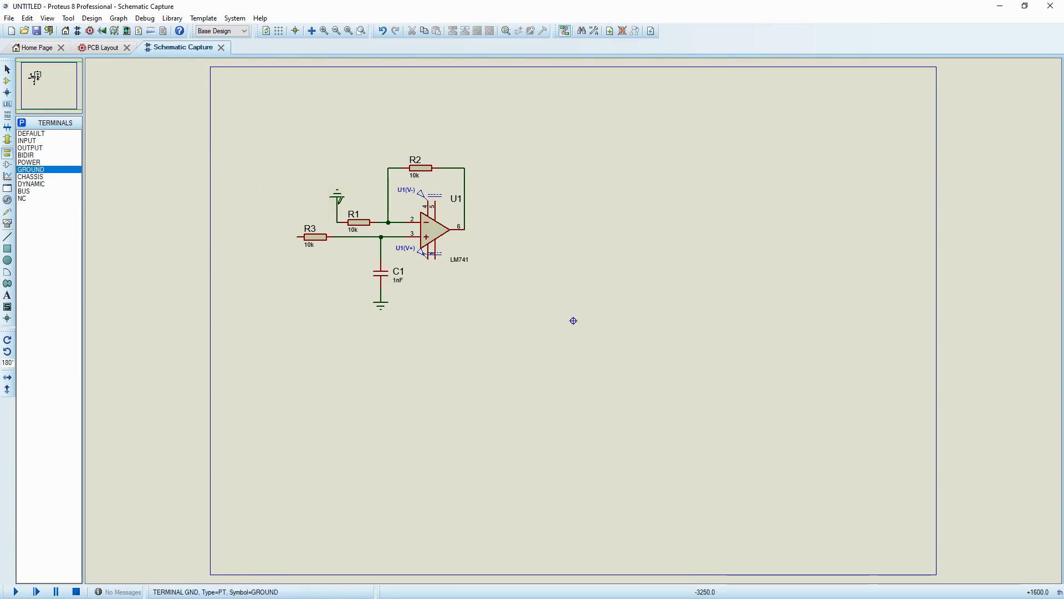
click(7, 81)
click(32, 163)
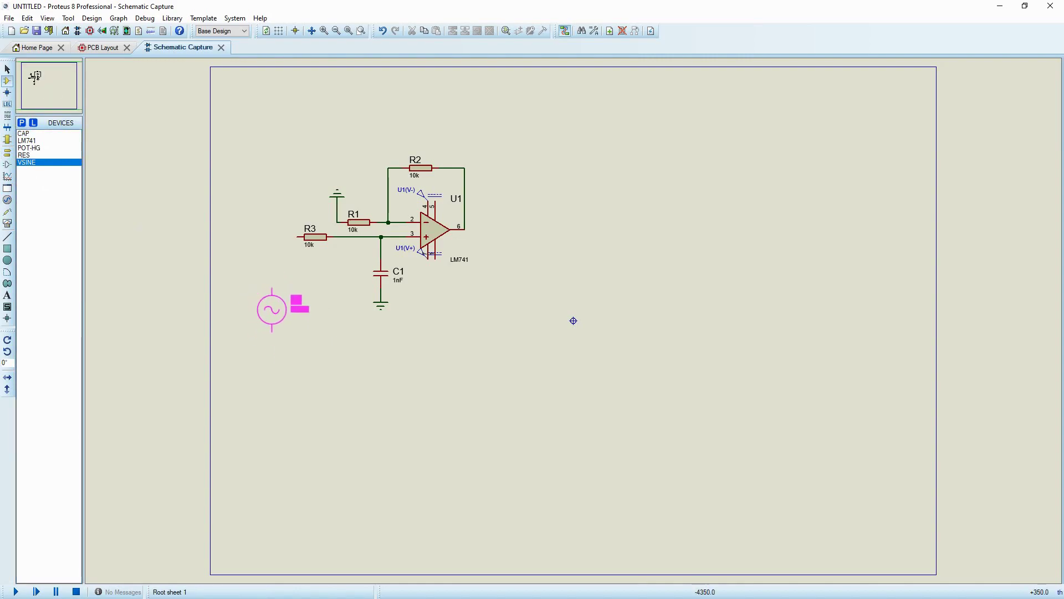
- Place three sine sources V1, V2 and V3 stacked vertically left of R3
click(272, 309)
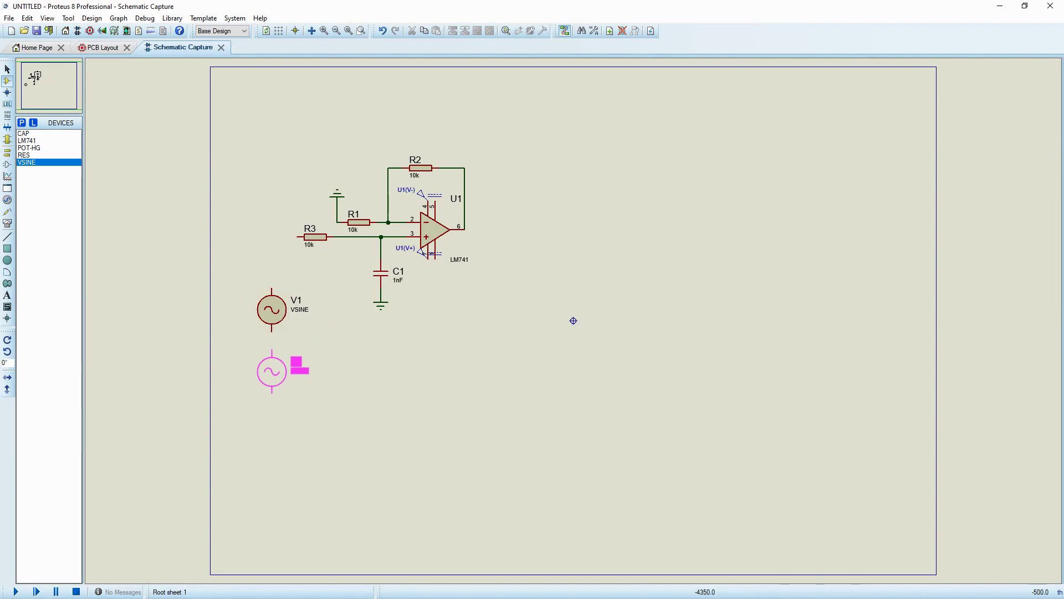
click(272, 371)
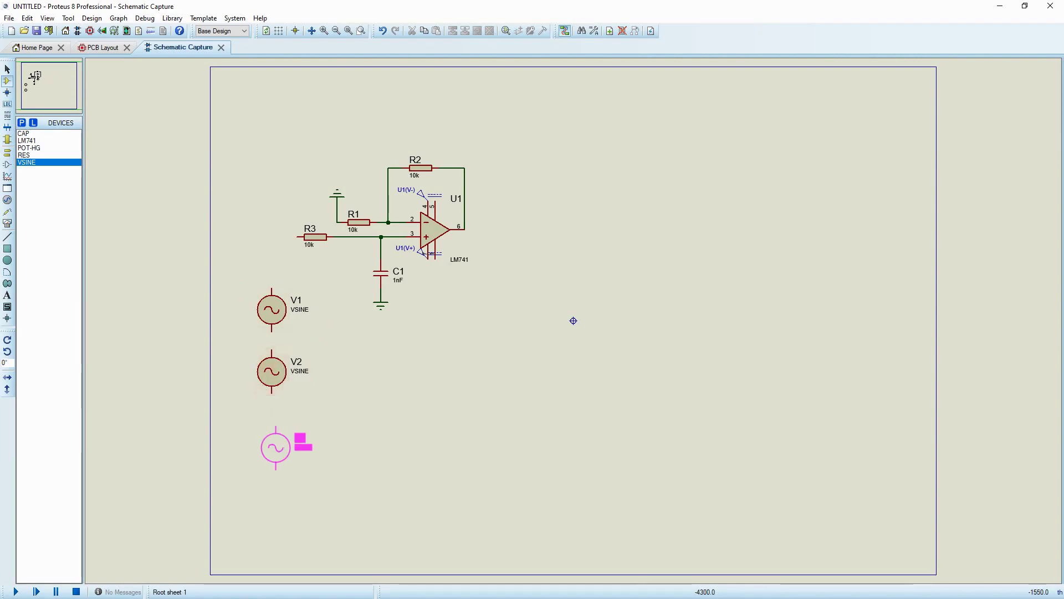
click(272, 429)
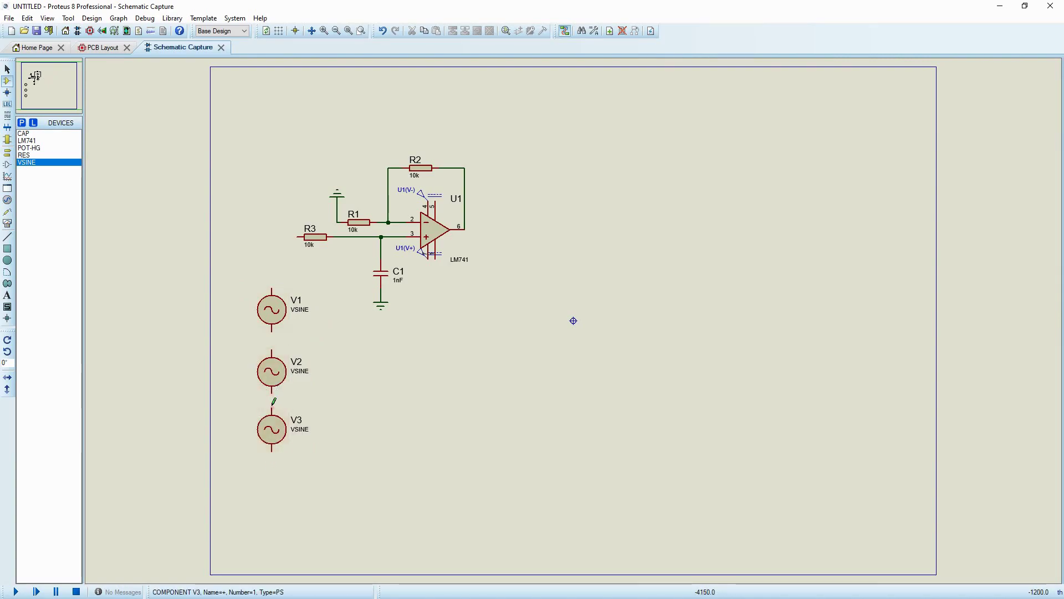
- Wire V3, V2 and V1 in series up to R3's left pin and ground V3's bottom
click(272, 407)
click(272, 391)
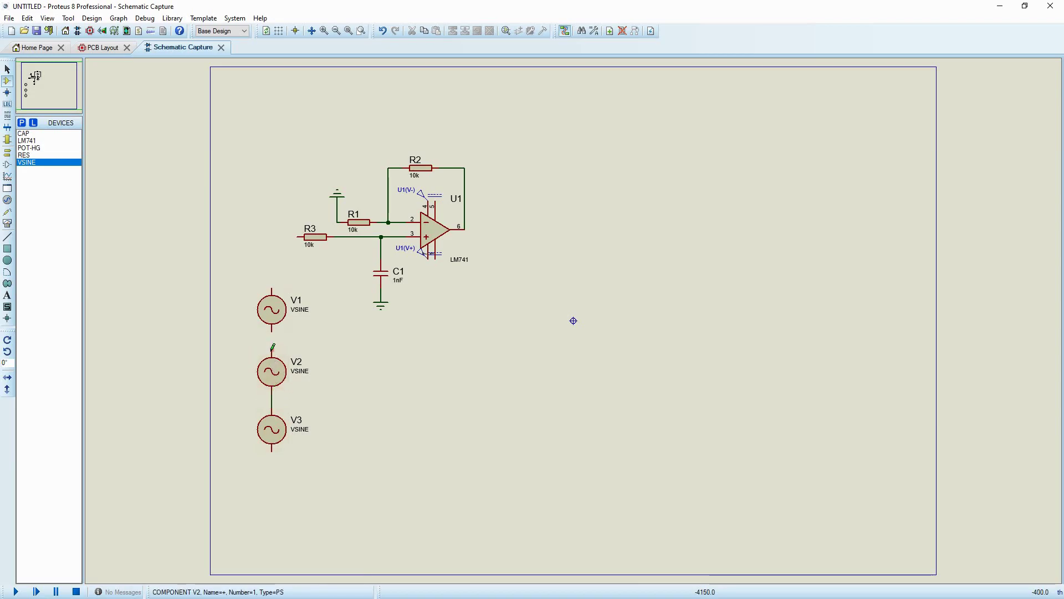
click(271, 350)
click(271, 325)
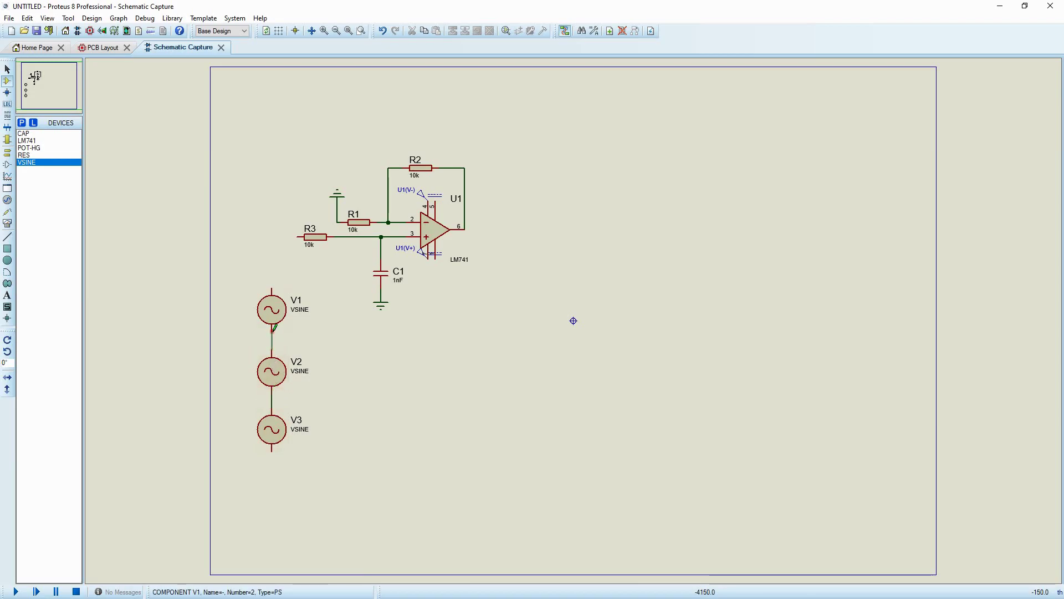
click(271, 284)
click(297, 236)
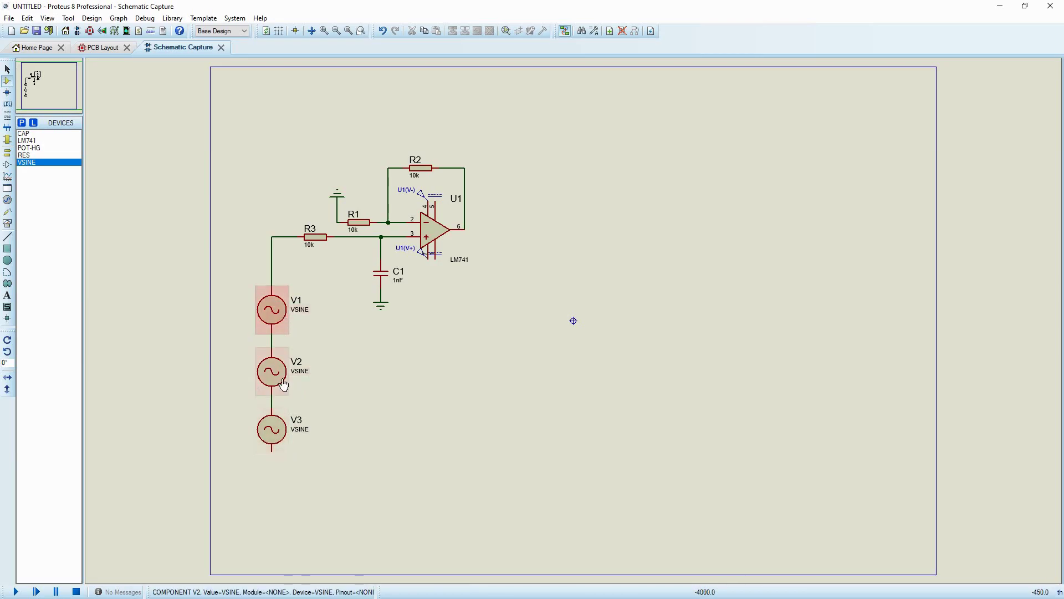
click(7, 152)
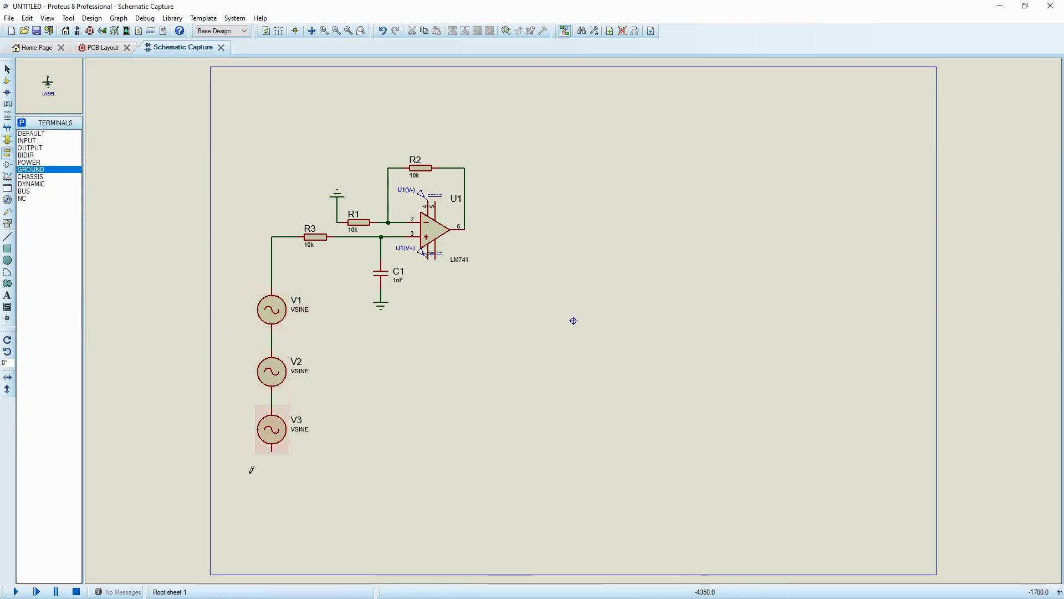
click(271, 459)
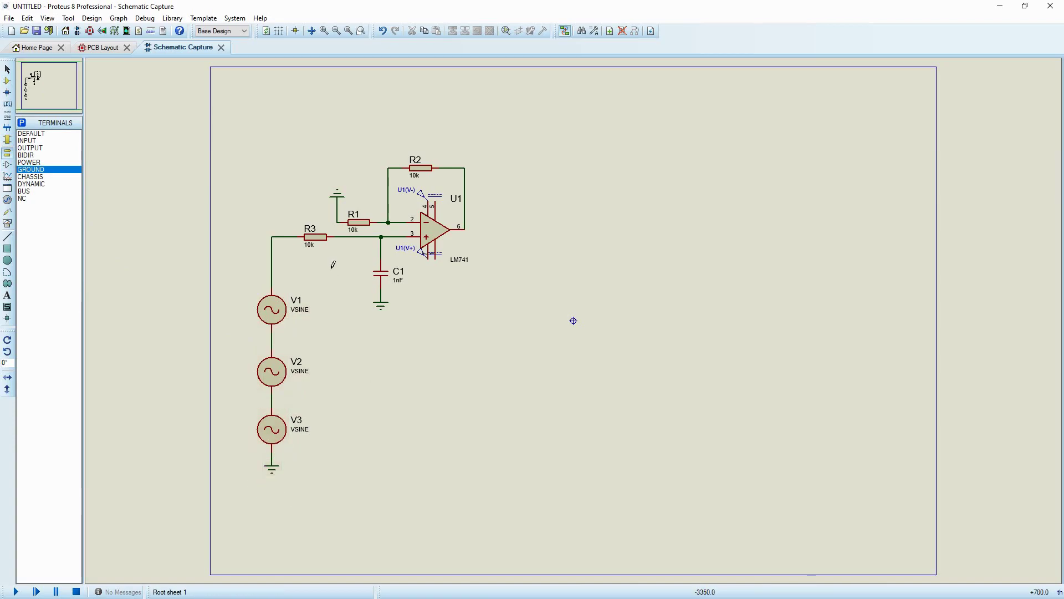
- Change C1's value from 1nF to 10nF and R3's value to 15.92k
double_click(397, 280)
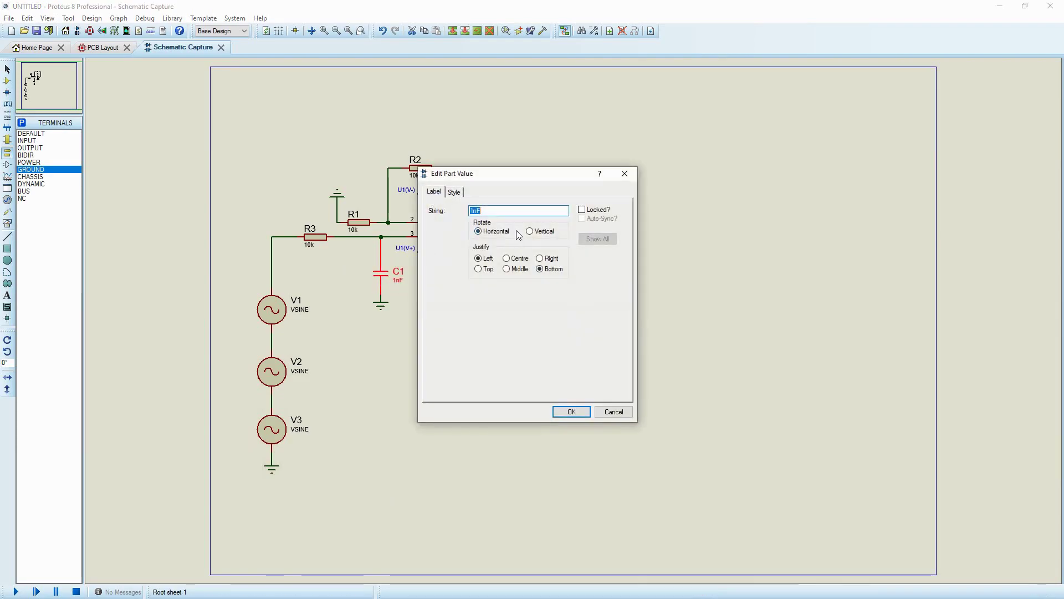
click(473, 211)
text(0)
key(Return)
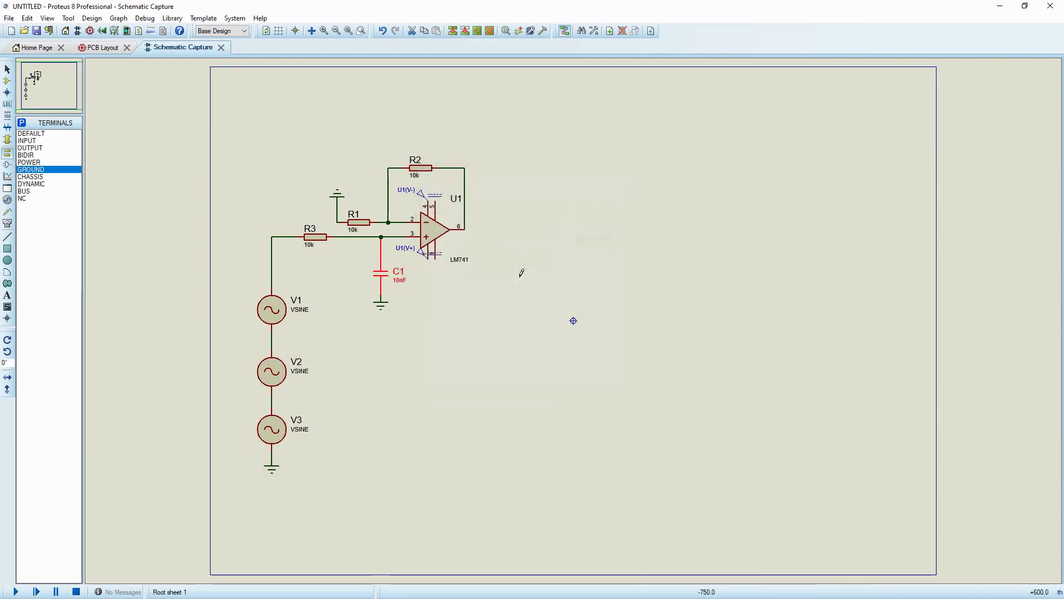
double_click(414, 176)
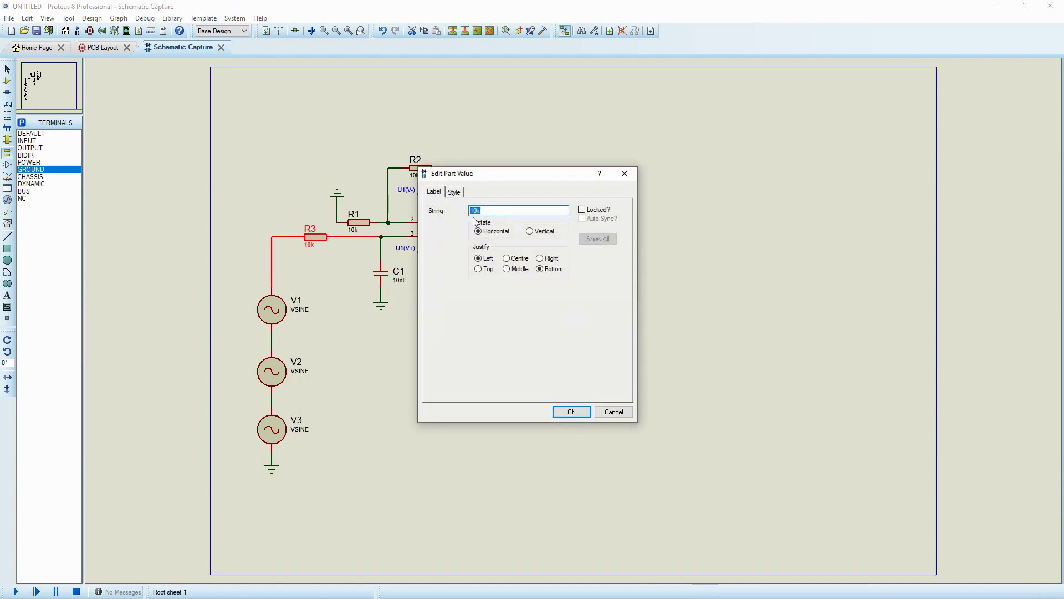
text(15.92k)
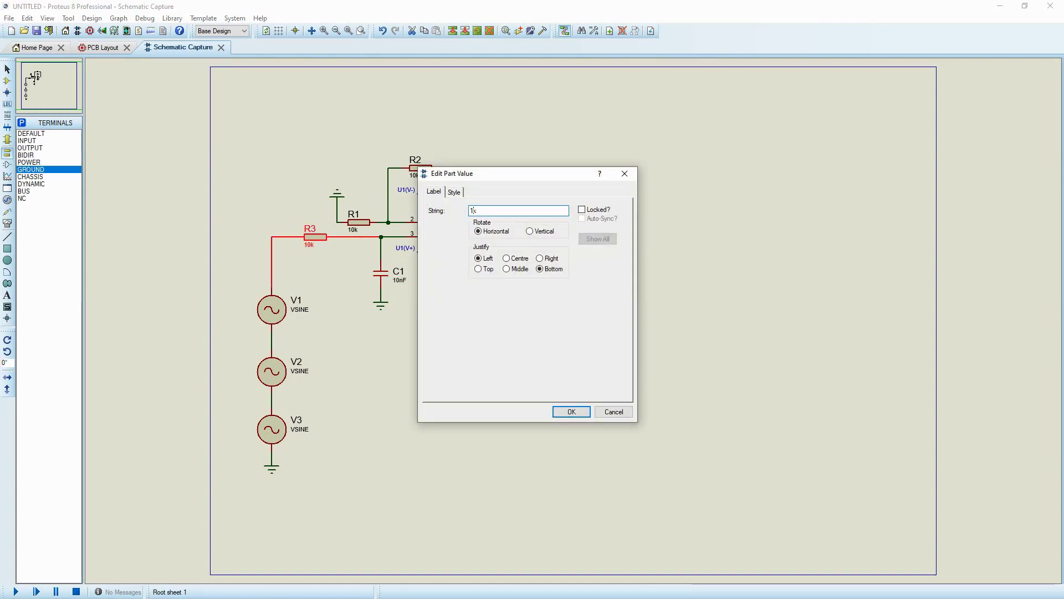
key(Return)
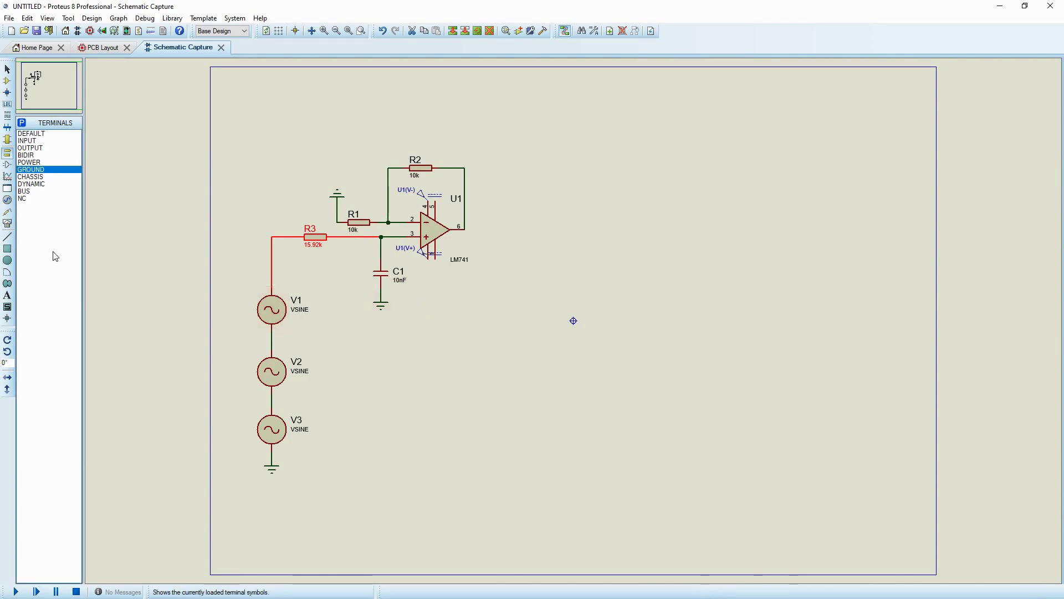
- Enter amplitude 1 and a new frequency for sine source V1
click(271, 309)
click(272, 310)
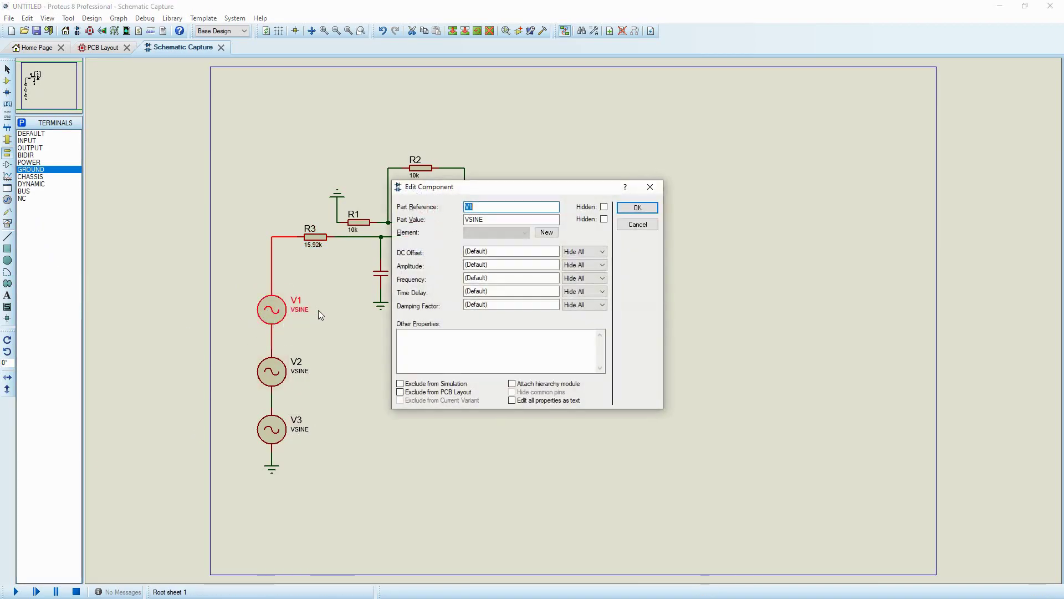
click(496, 264)
text(1)
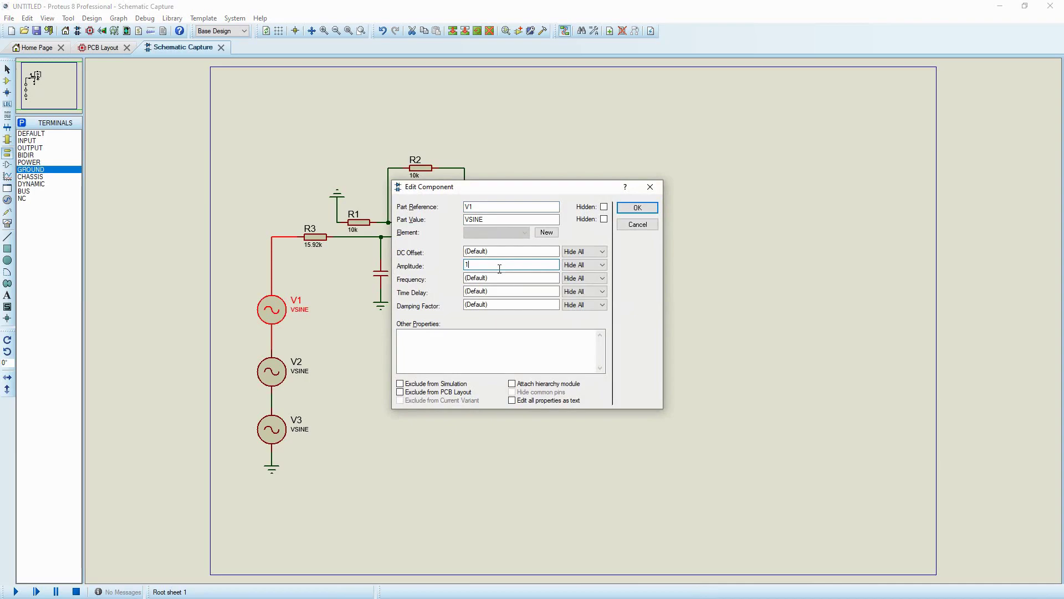
click(504, 279)
text(10)
key(Return)
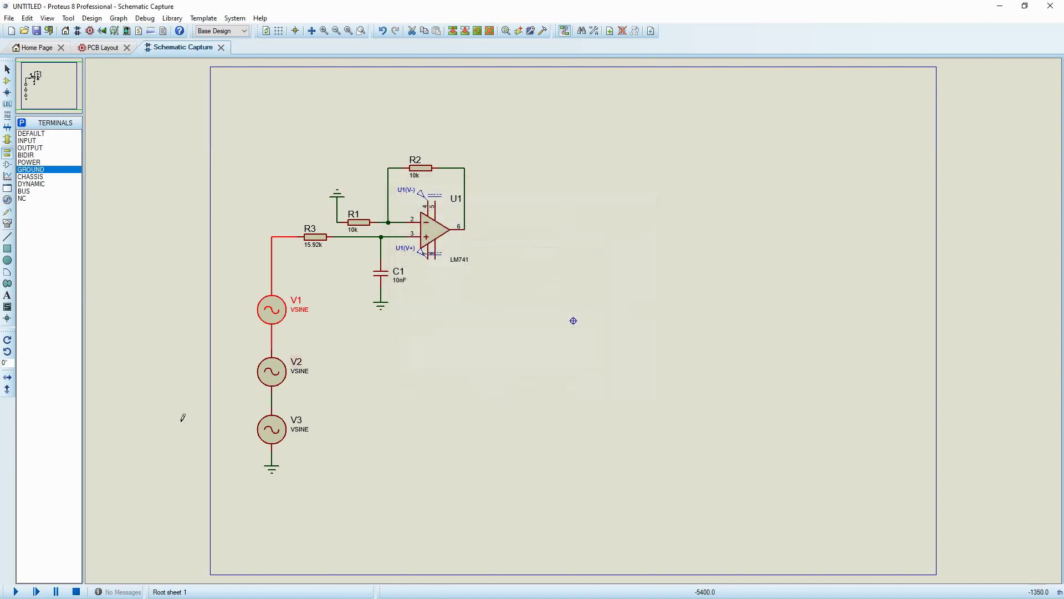
- Give V2 amplitude 1 and frequency 500
double_click(273, 376)
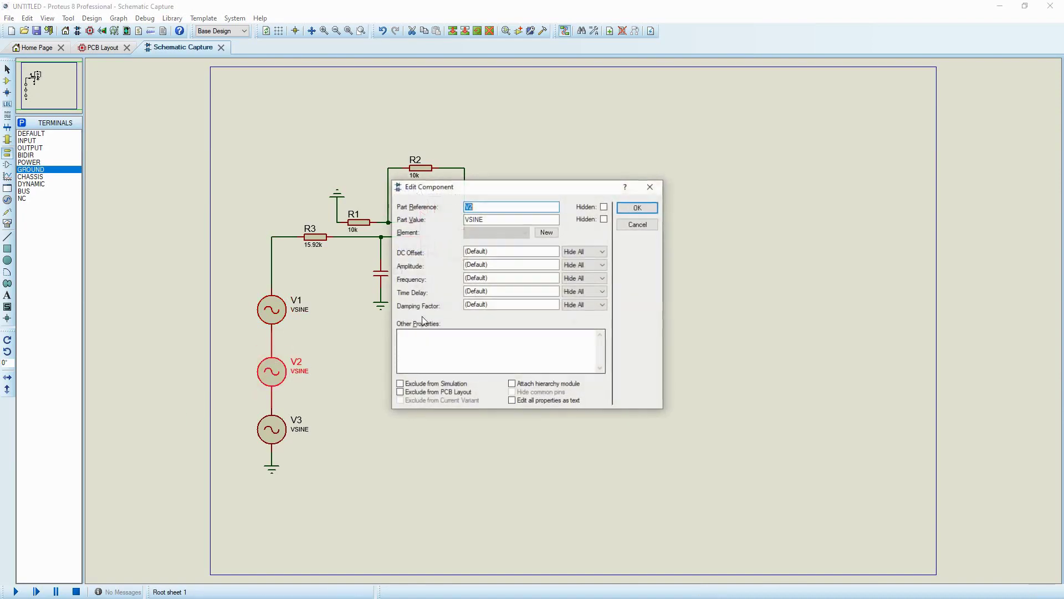
click(498, 265)
text(1)
click(495, 279)
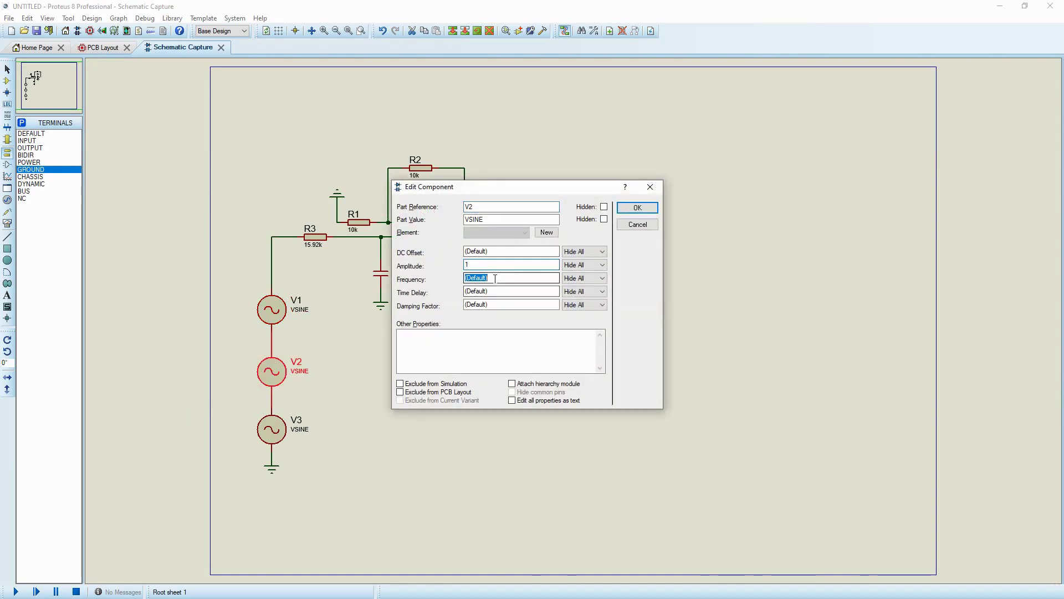
text(100)
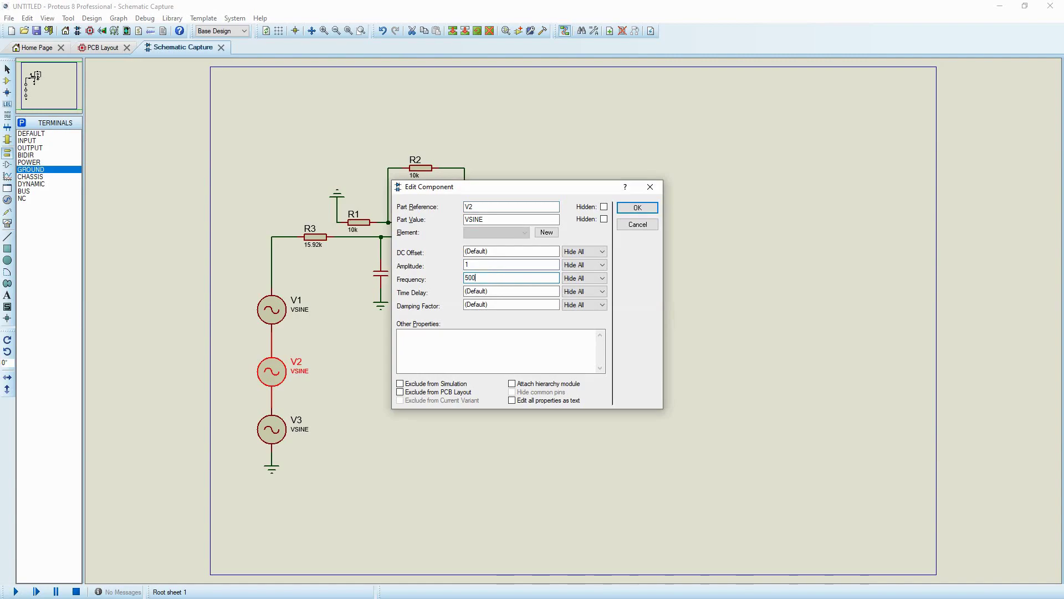
key(Return)
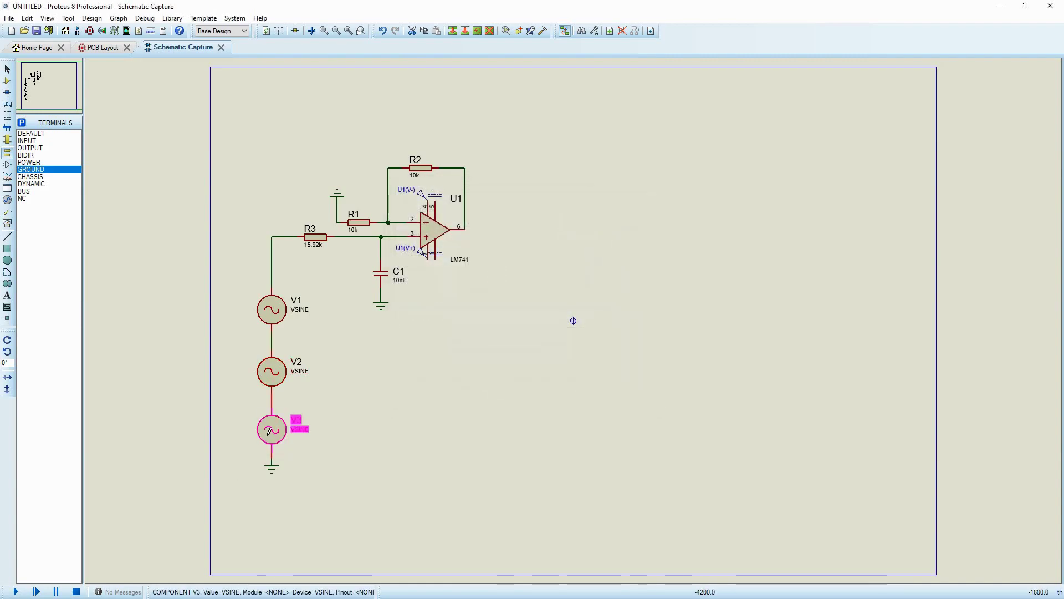
- Give V3 amplitude 1 and frequency 2k
double_click(272, 430)
click(502, 278)
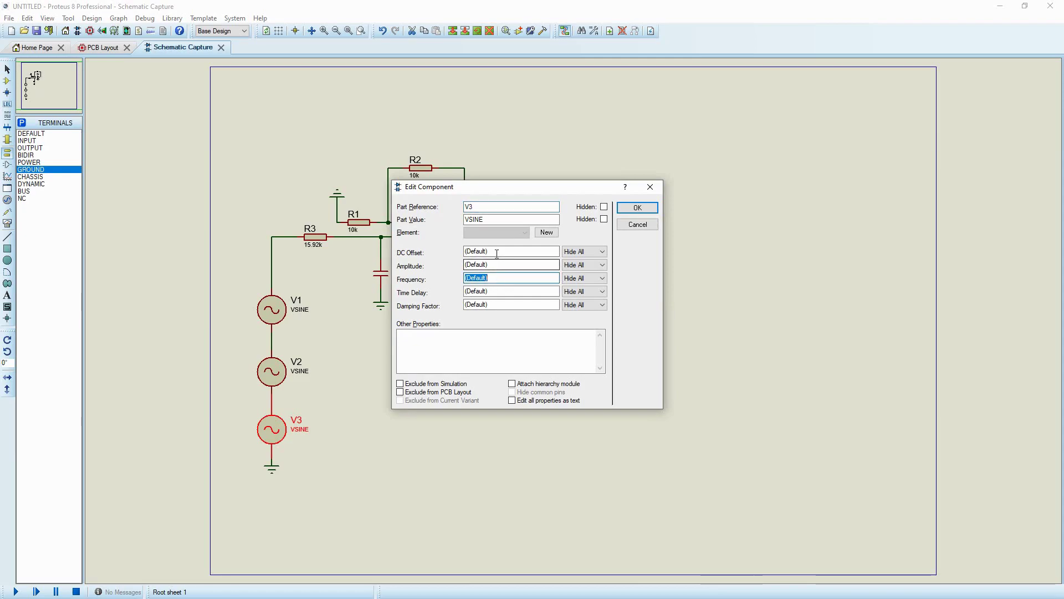
click(500, 265)
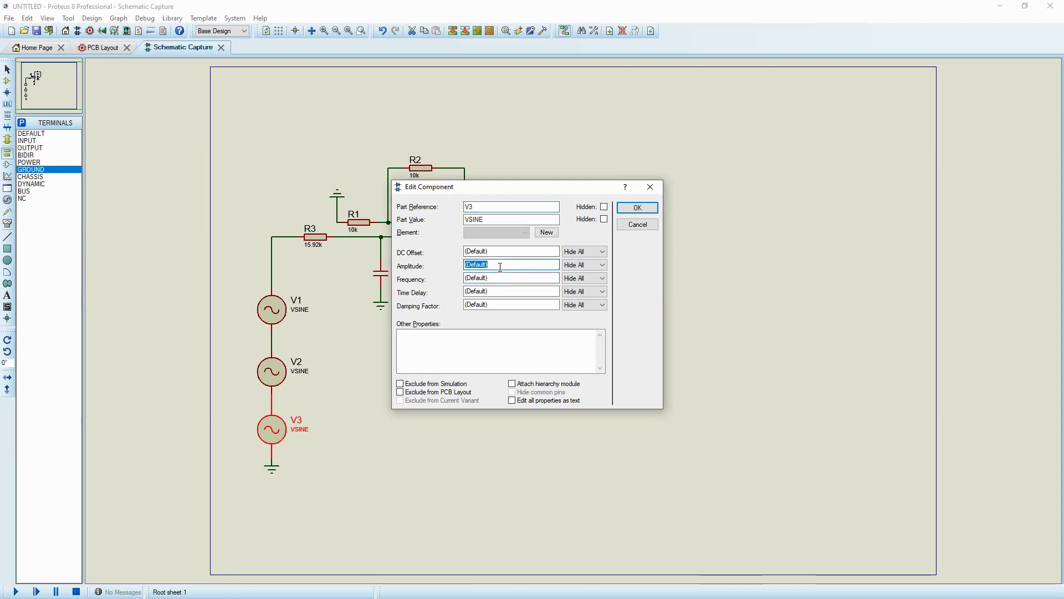
text(1)
click(492, 277)
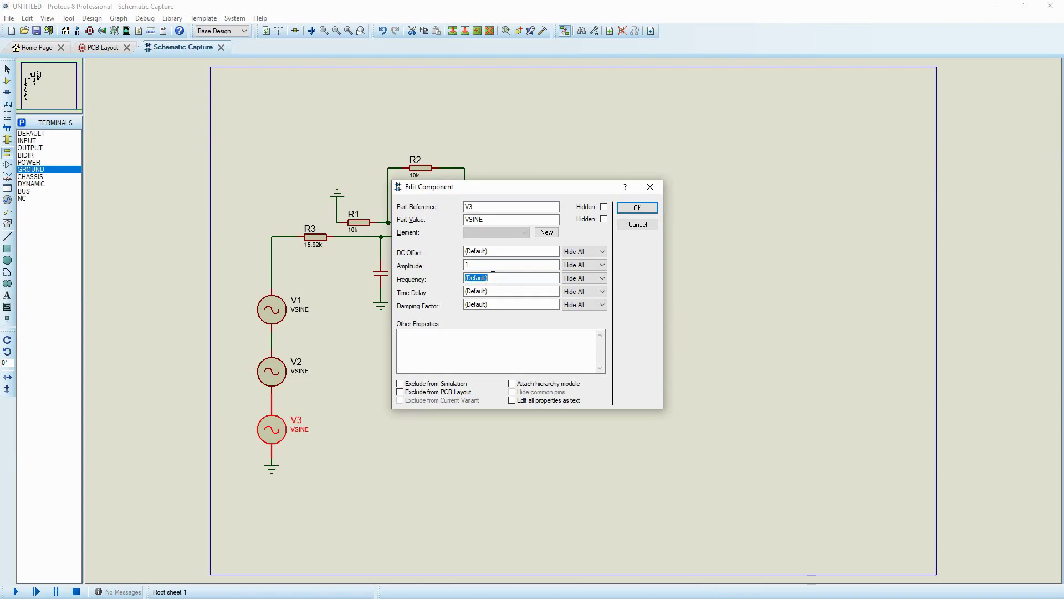
text(2)
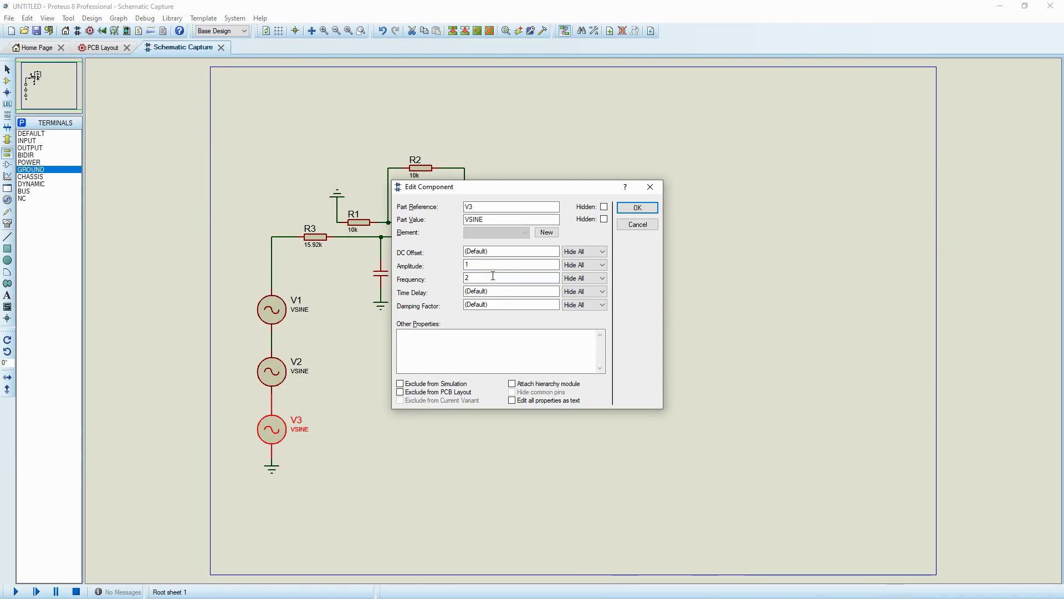
text(k)
click(637, 207)
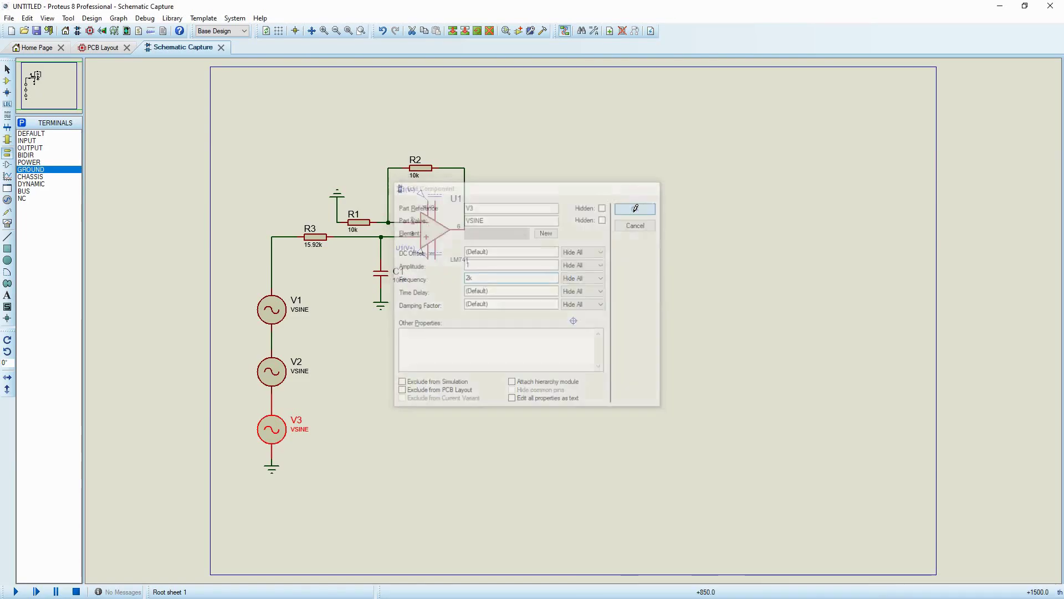
- Correct V1 to amplitude 1 and frequency 100, then recheck V2's settings
double_click(281, 314)
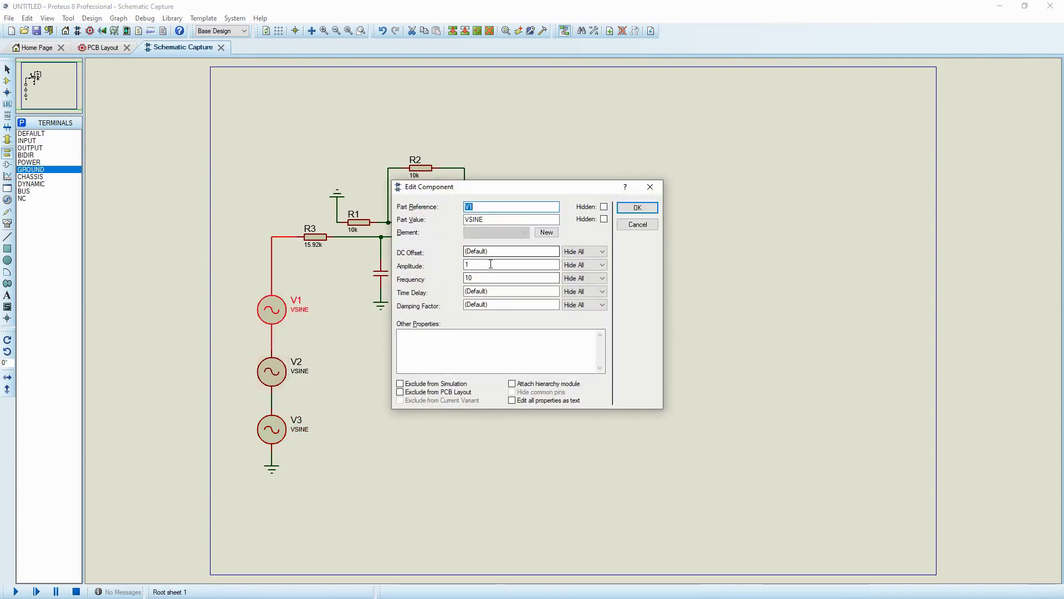
click(510, 264)
text(100)
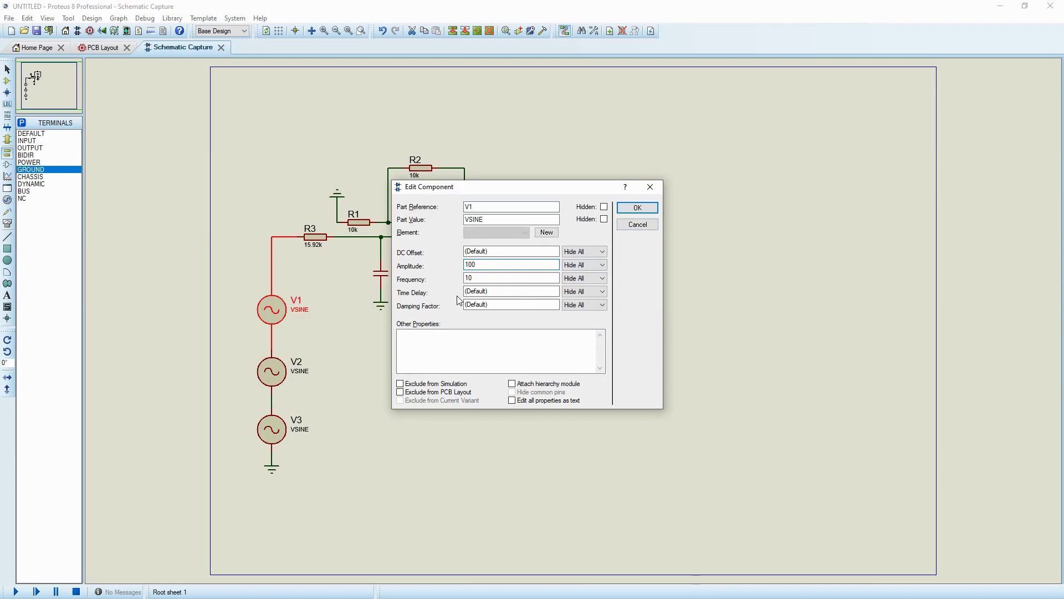
key(BackSpace)
key(BackSpace)
click(499, 278)
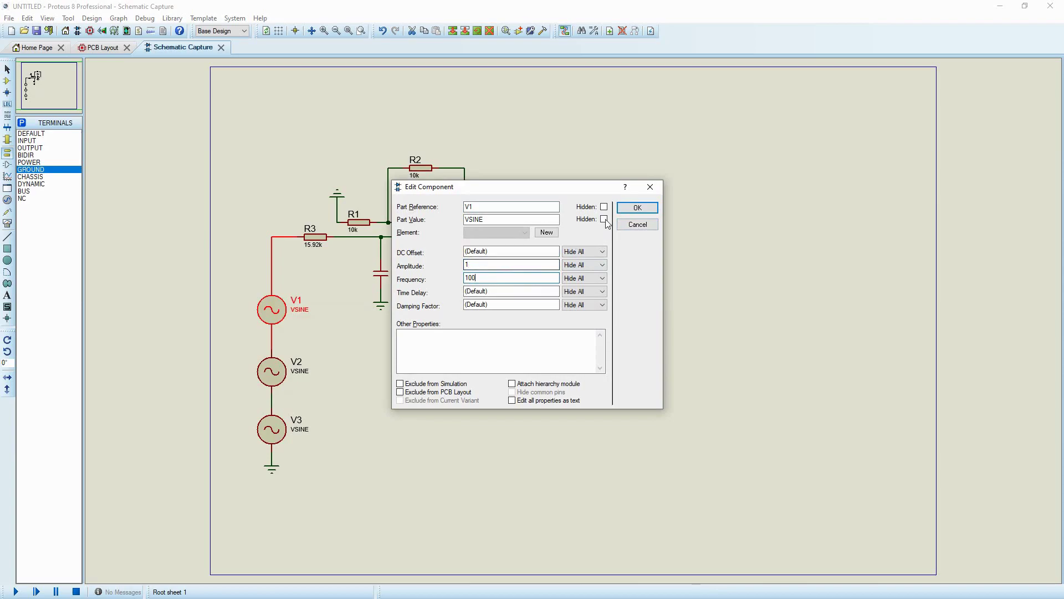
click(637, 208)
key(ctrl+e)
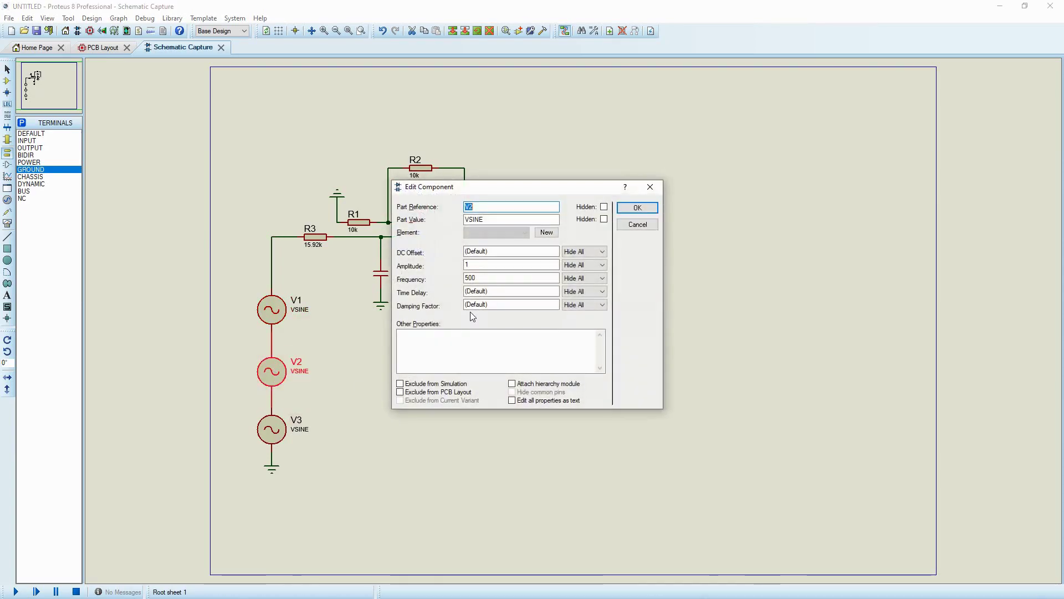
click(637, 207)
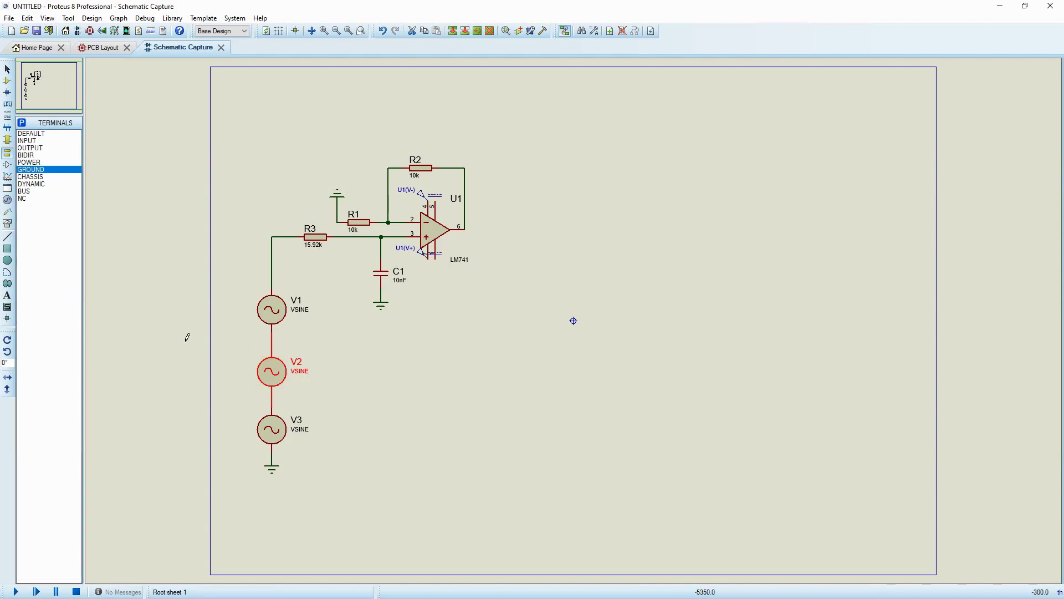
- Place voltage probes at R3's input and the U1 pin 6 output, naming the output probe Vo
right_click(273, 264)
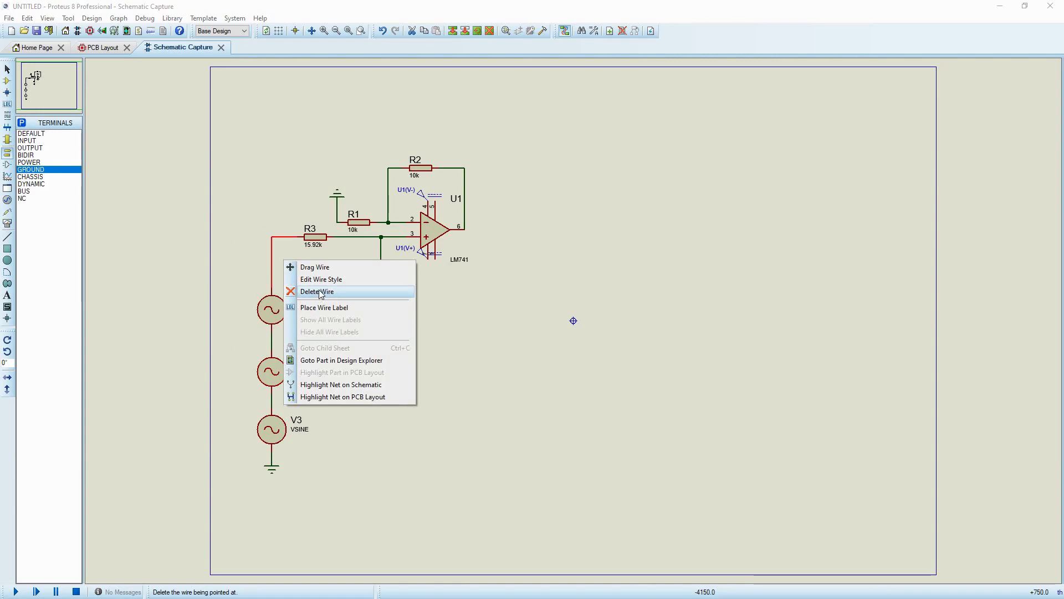
click(237, 280)
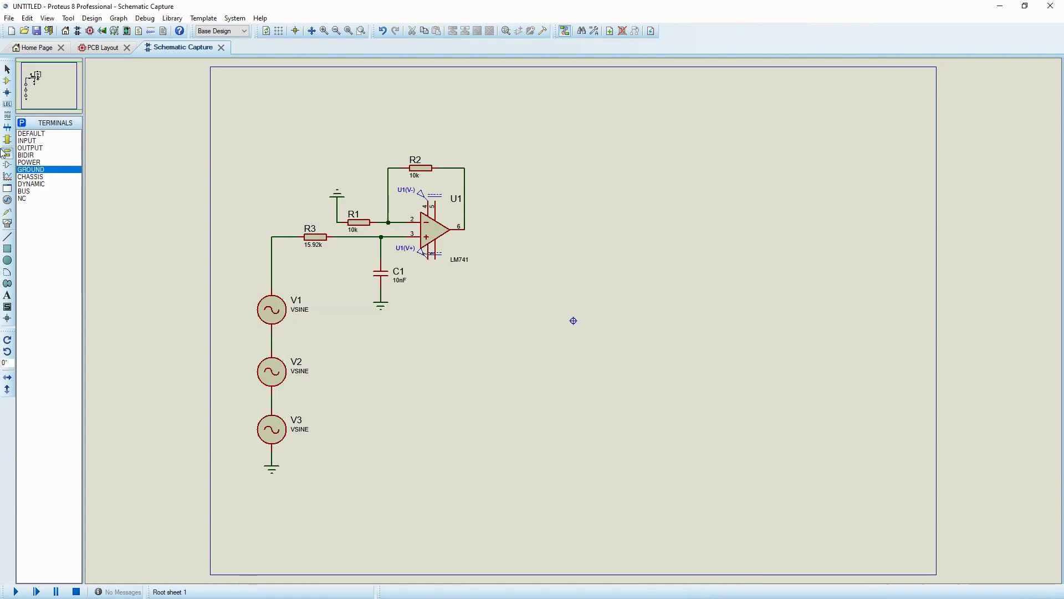
click(7, 213)
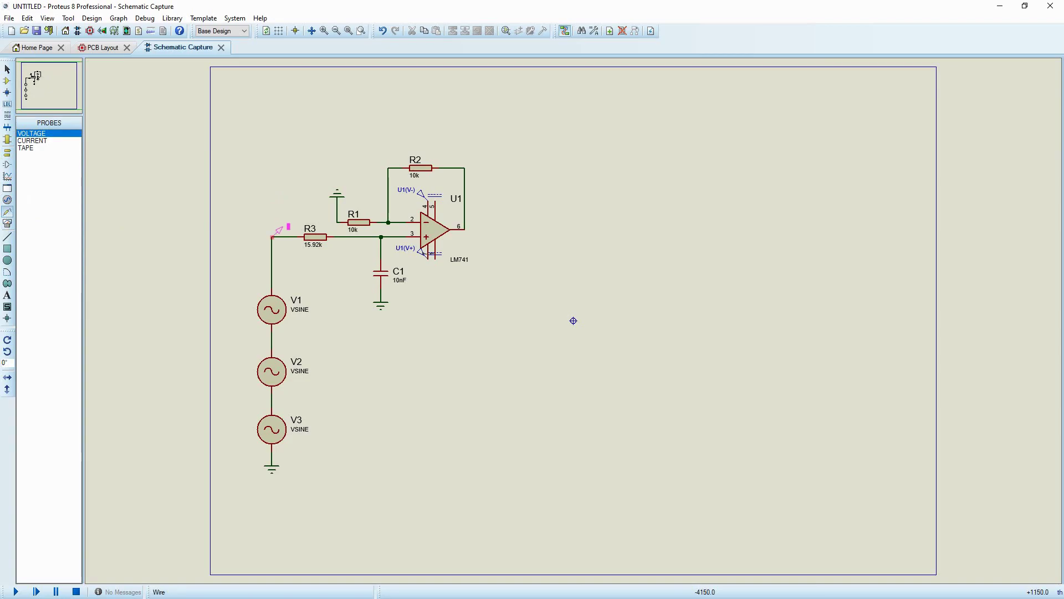
click(273, 235)
click(466, 227)
click(480, 220)
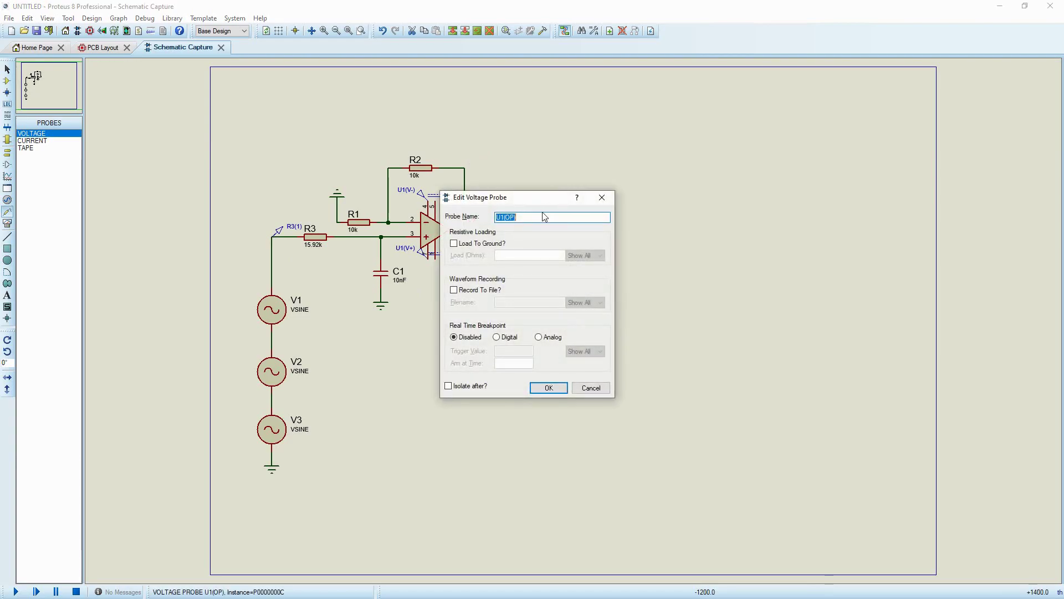
text(Vo)
key(Return)
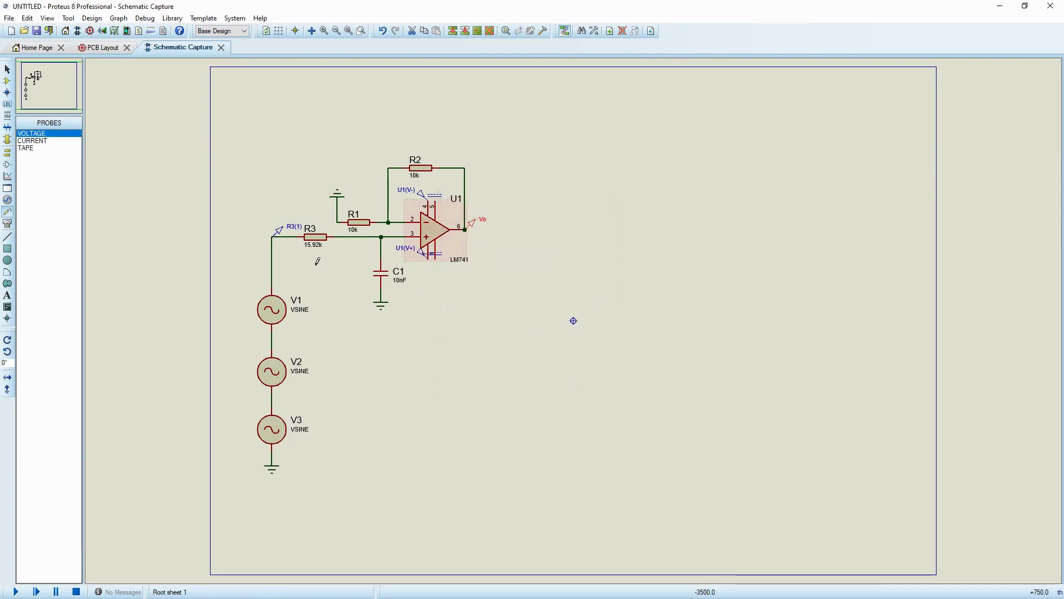
- Rename the R3 input probe to Vin
click(295, 229)
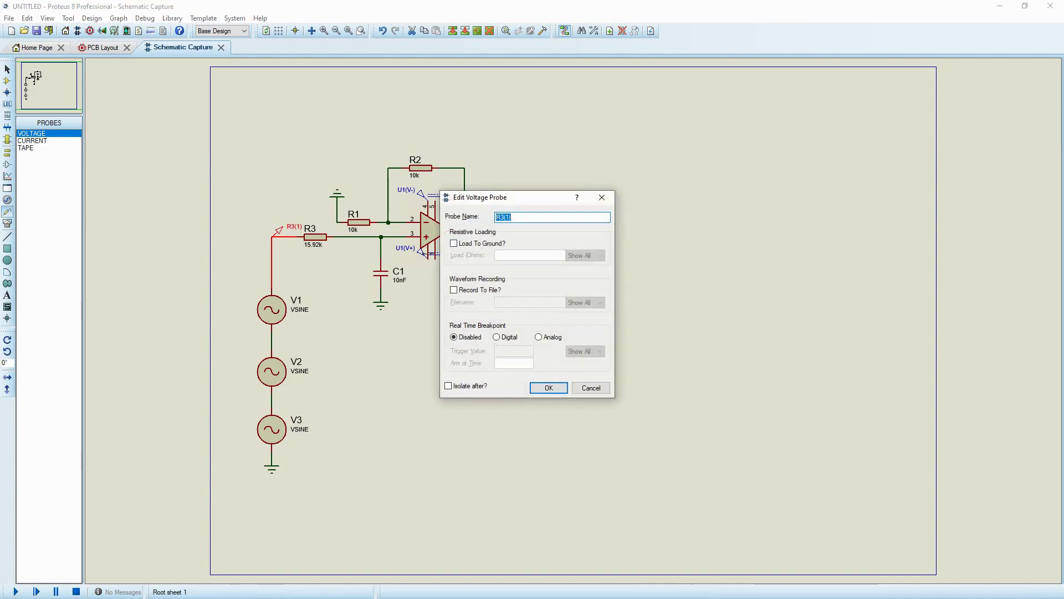
text(Vin)
key(Return)
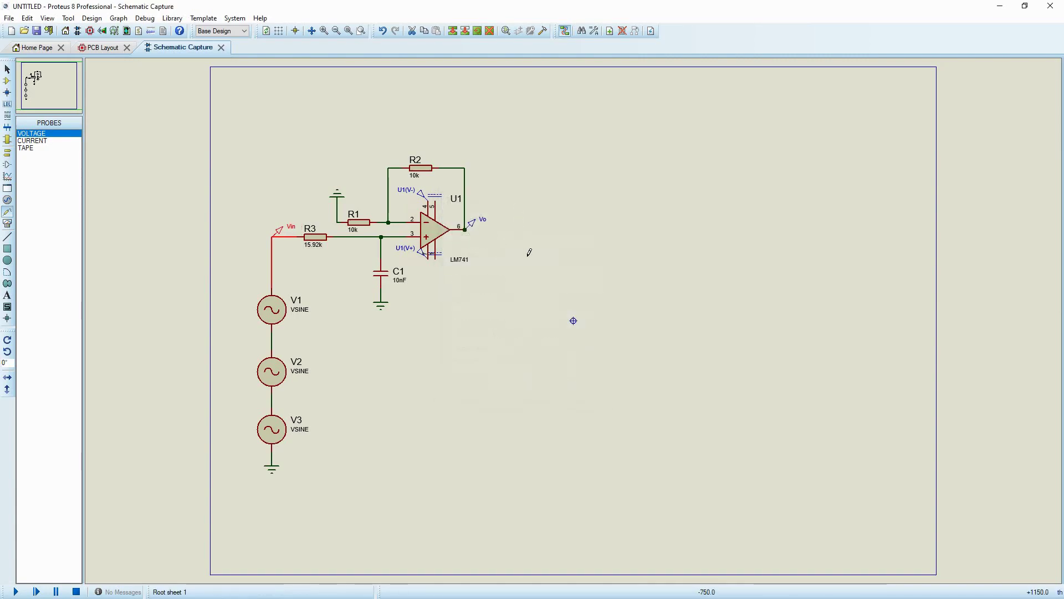
click(542, 351)
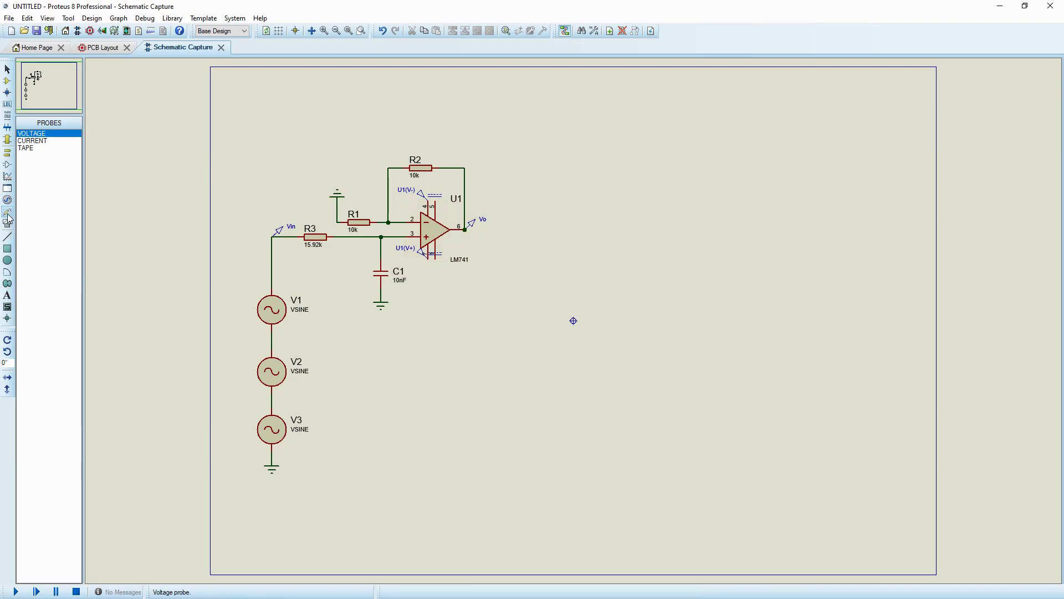
- Choose the FOURIER graph type and draw the first graph box below the circuit
click(7, 177)
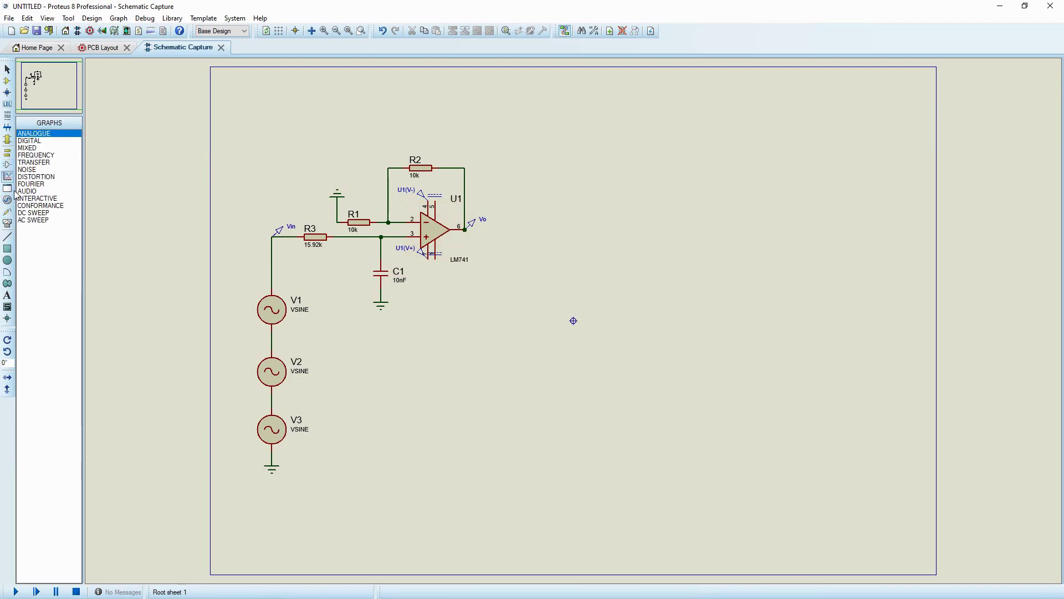
click(37, 185)
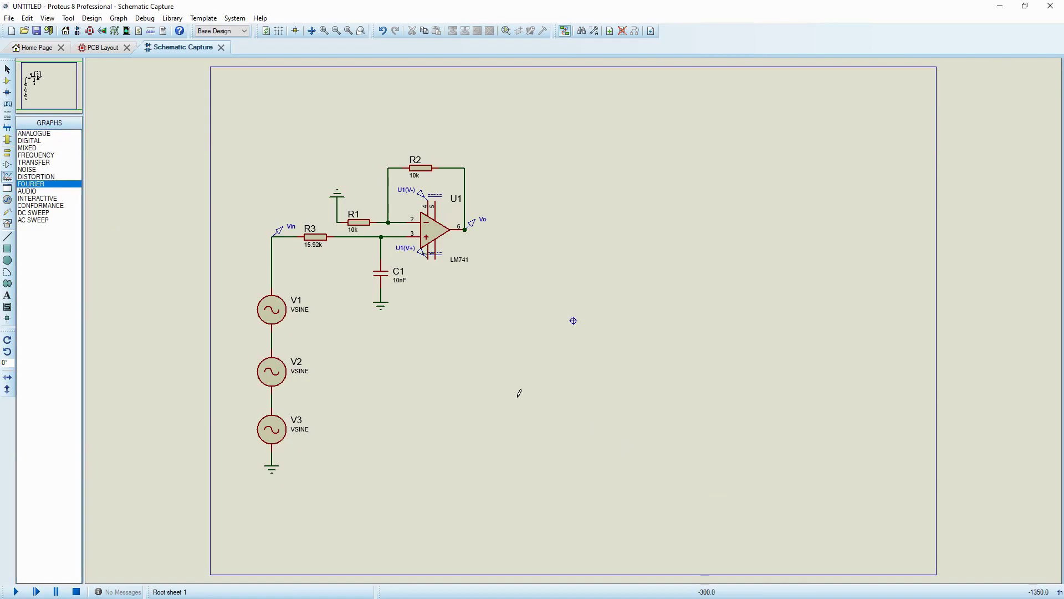
drag(374, 368, 592, 521)
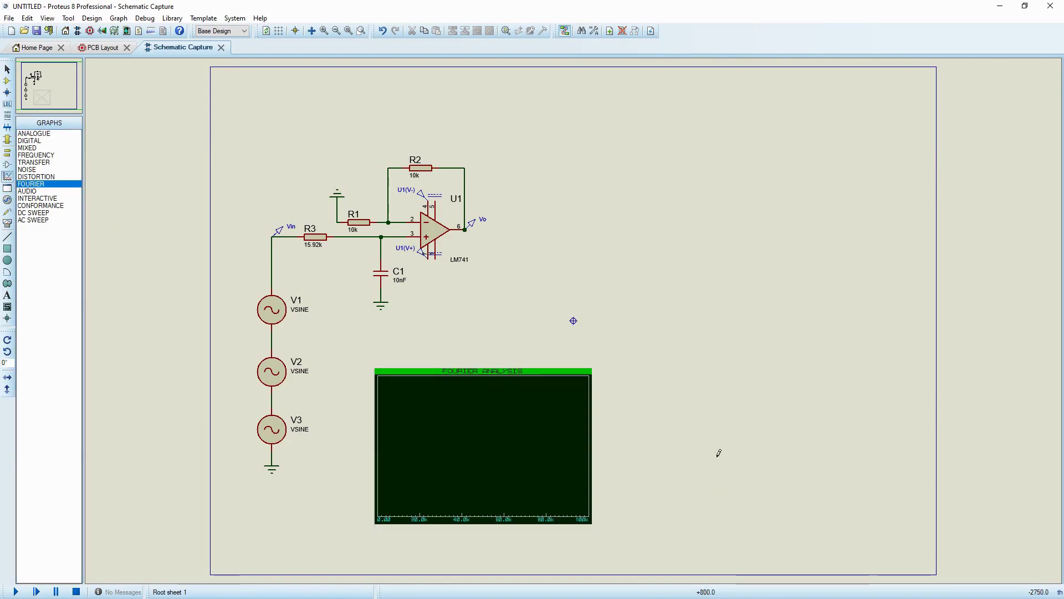
- Draw a second Fourier graph beside the first, then add Vin to the first graph and Vo to the second
drag(625, 364, 864, 522)
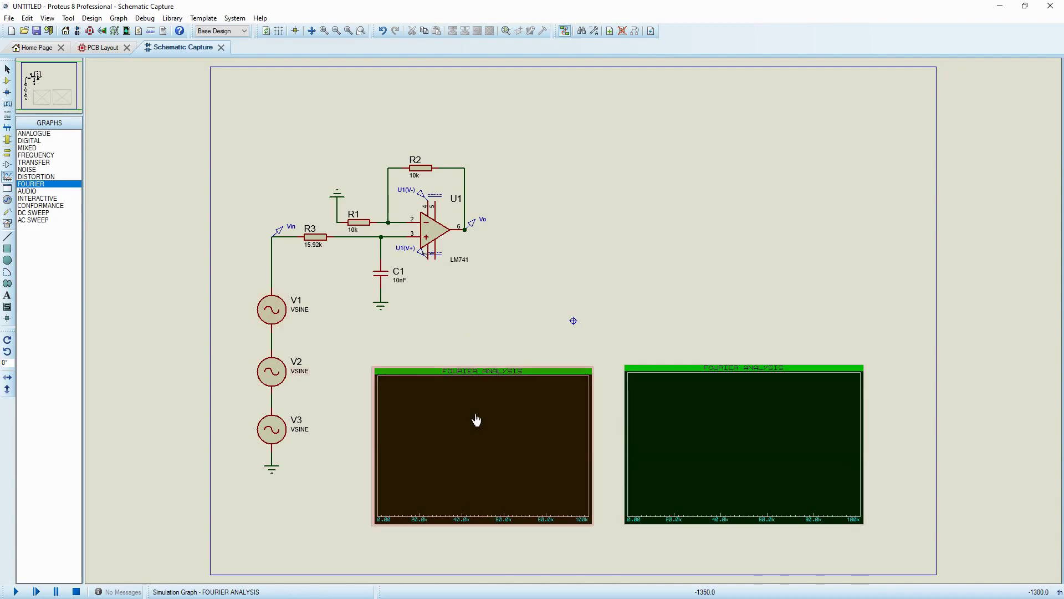
click(288, 237)
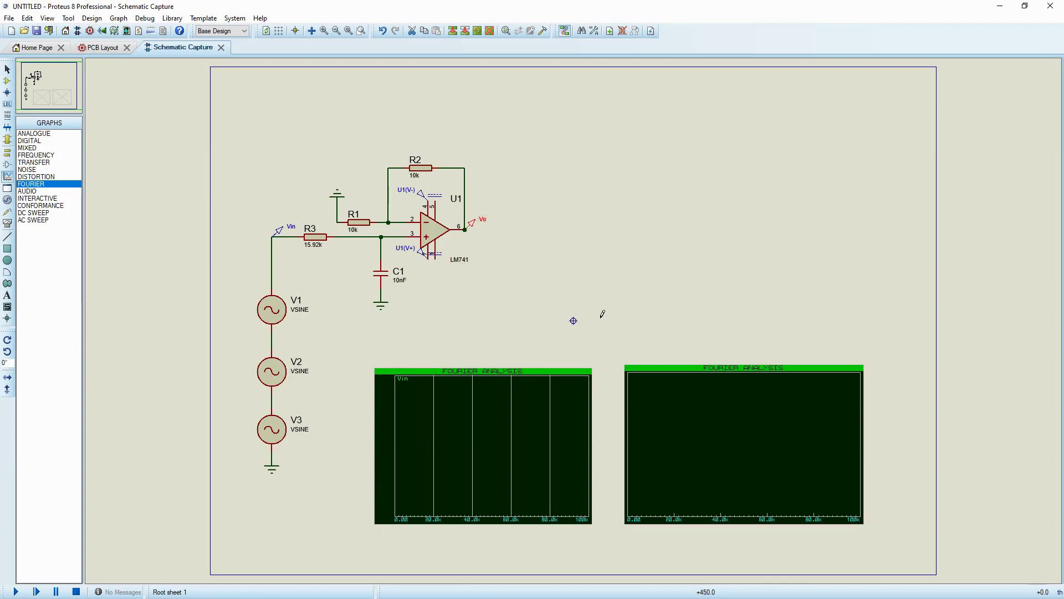
drag(482, 219, 663, 409)
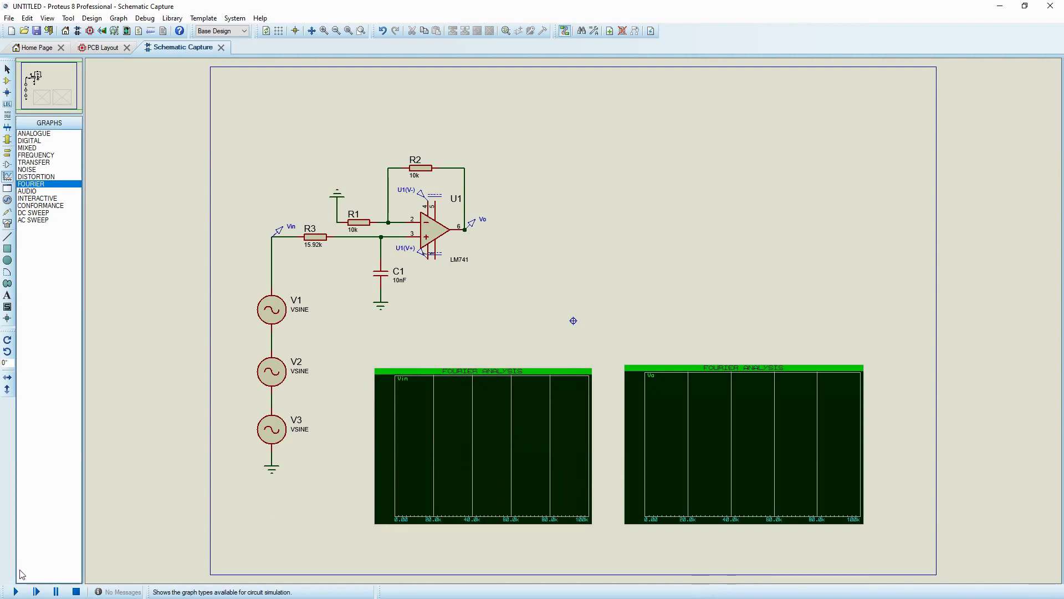
- Edit the first Fourier graph, keeping max frequency 100k and stop time 1, and apply
right_click(504, 426)
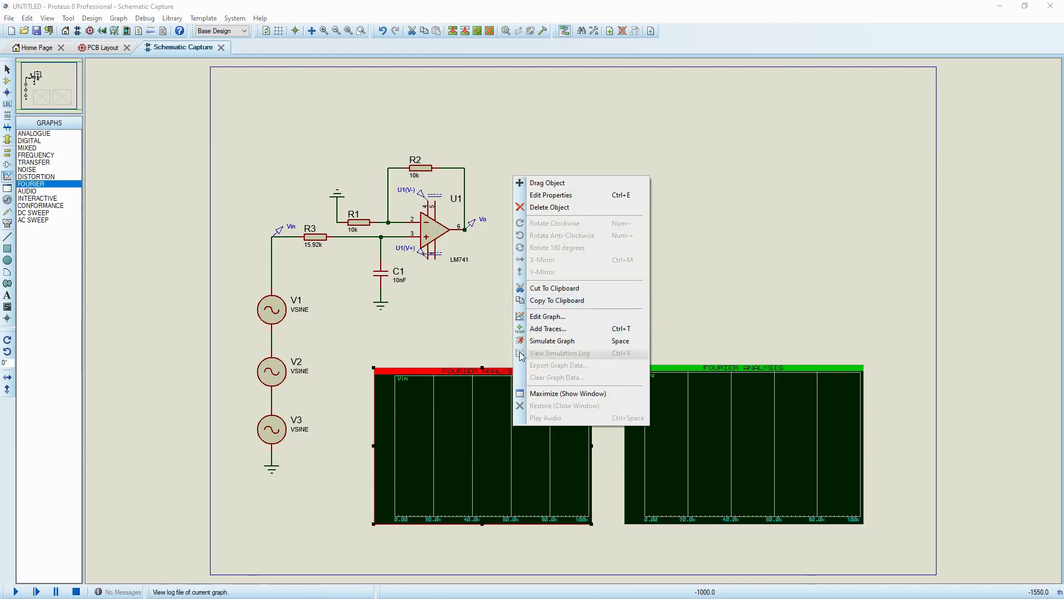
click(558, 317)
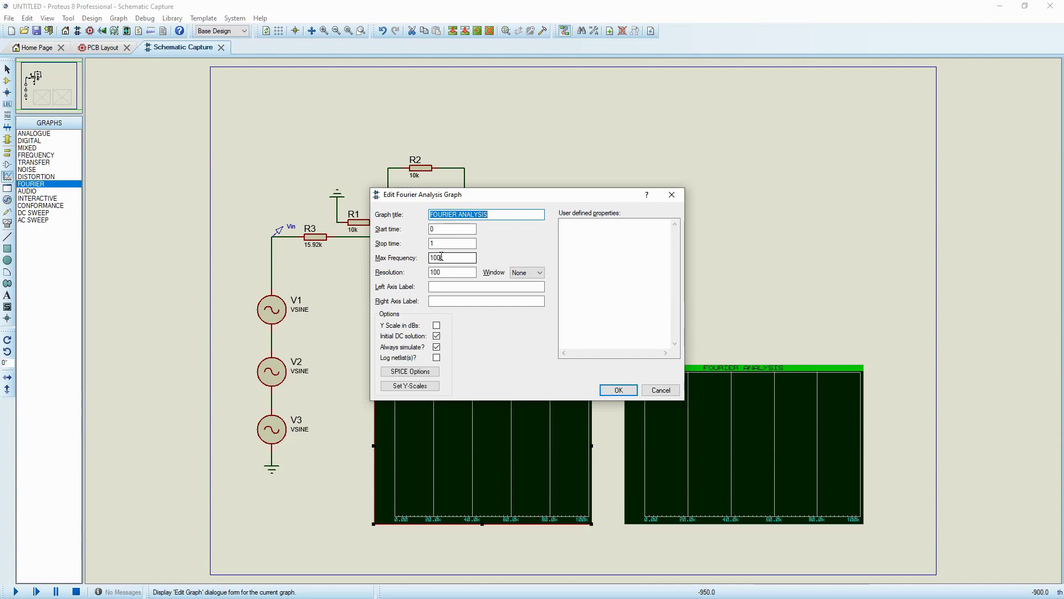
click(441, 257)
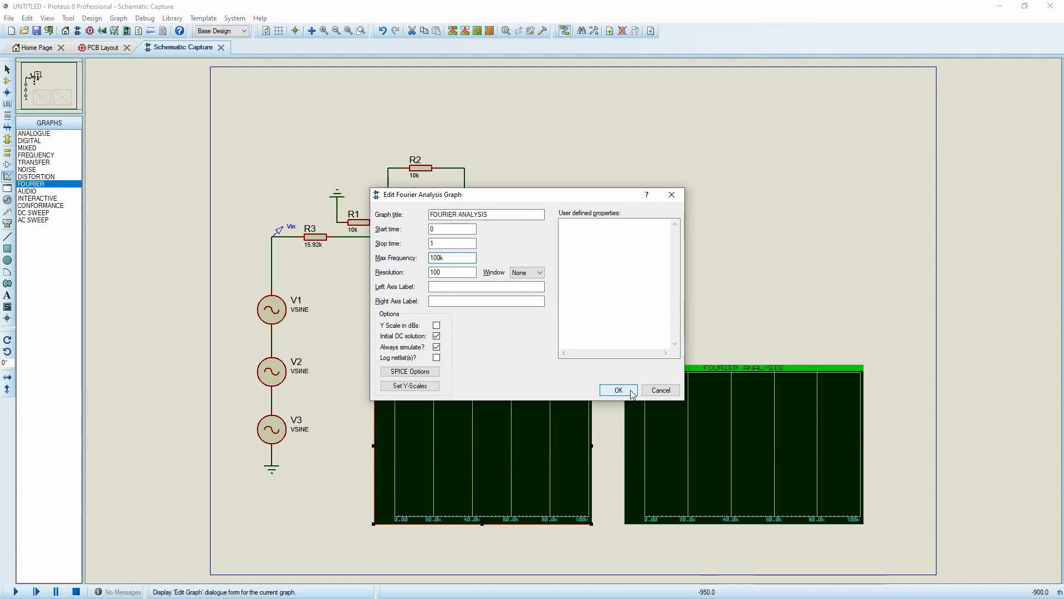
double_click(439, 244)
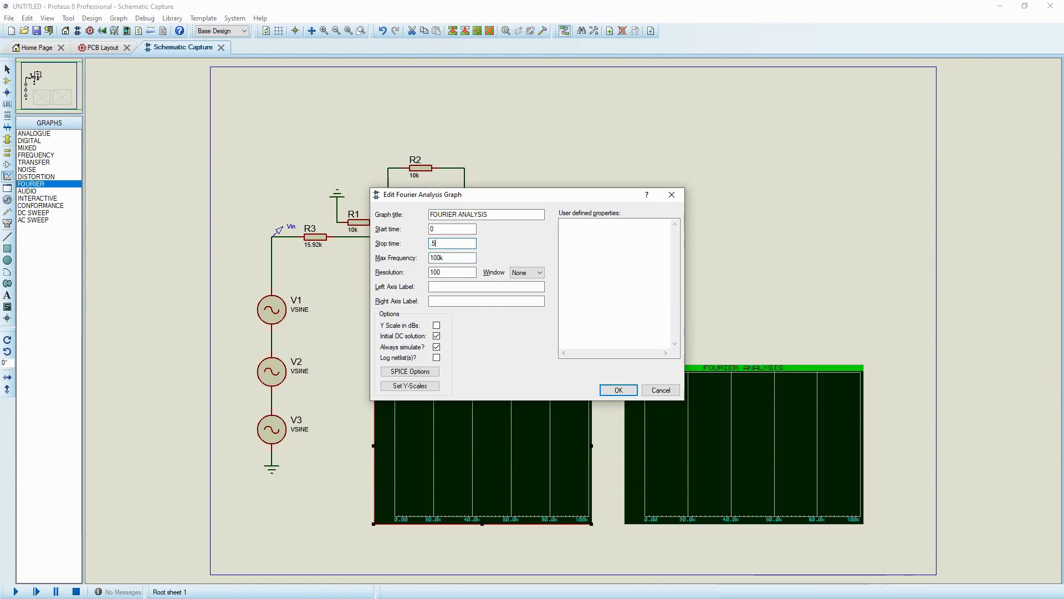
text(.5)
key(BackSpace)
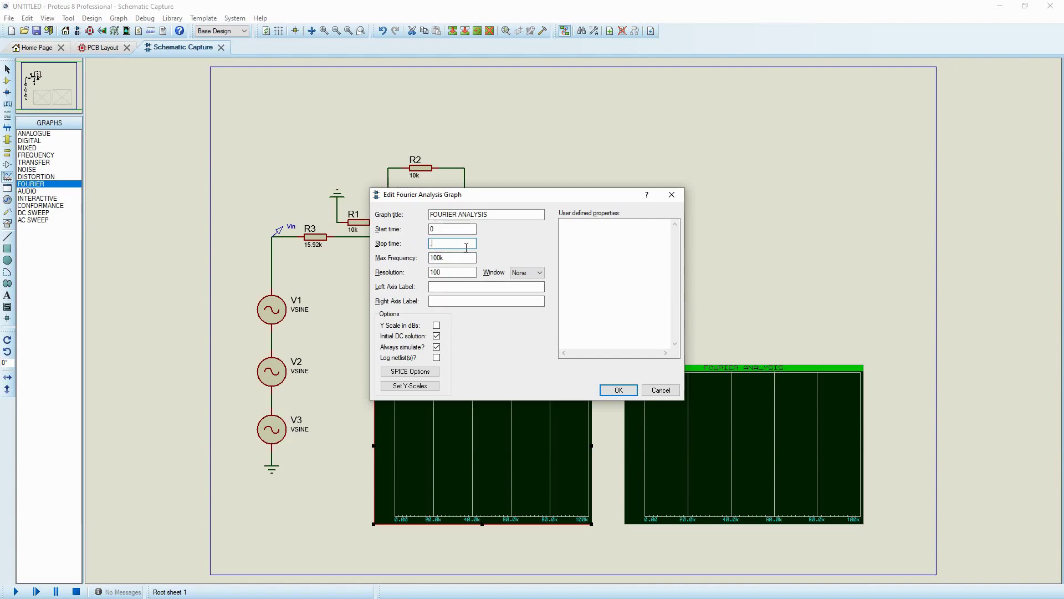
click(617, 390)
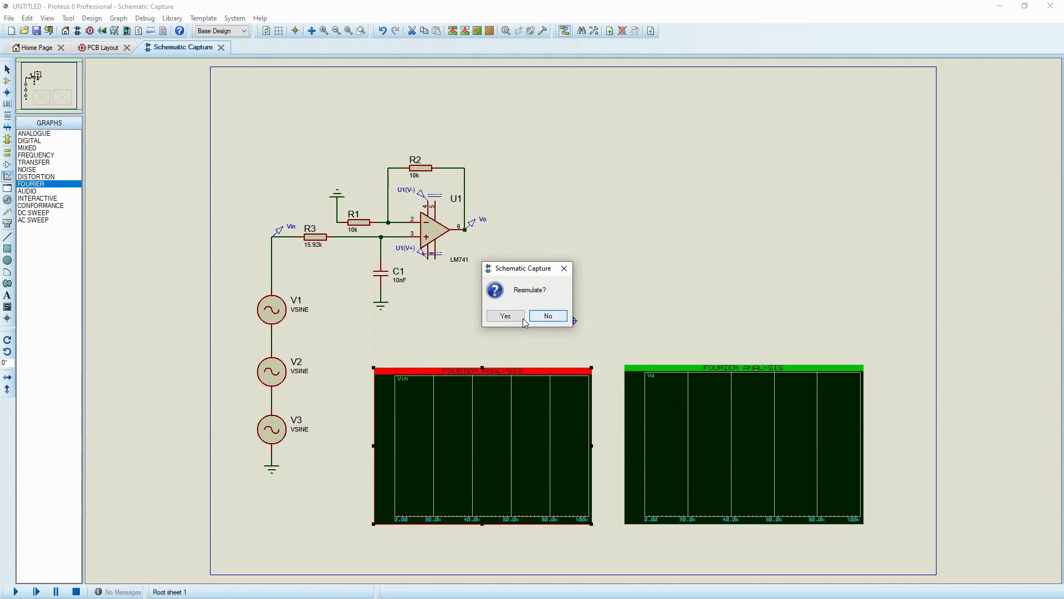
- Rerun the simulation and open the Vin Fourier graph in its own full-window tab
click(505, 315)
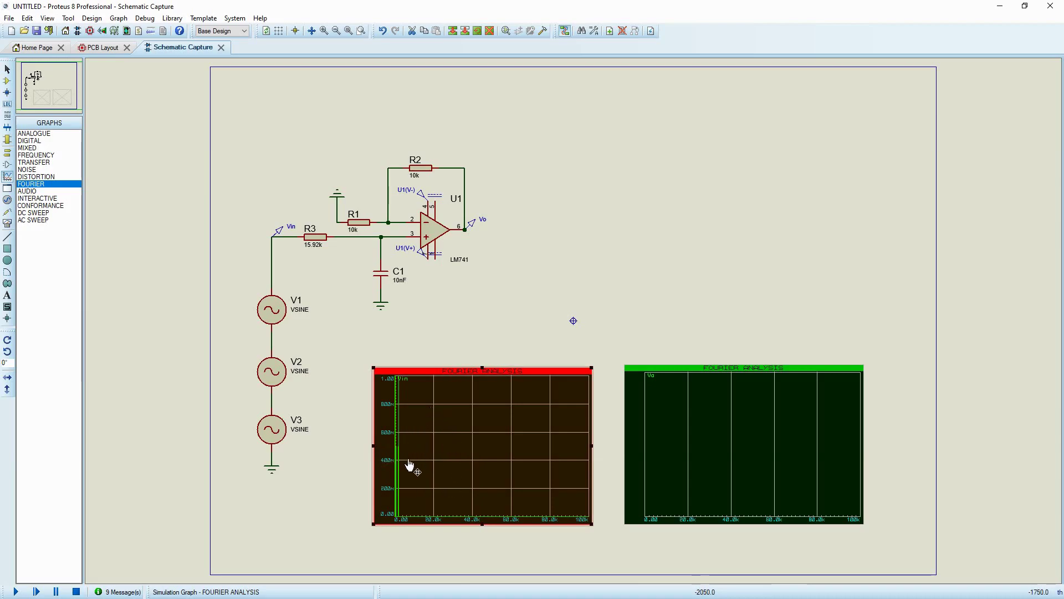
click(446, 367)
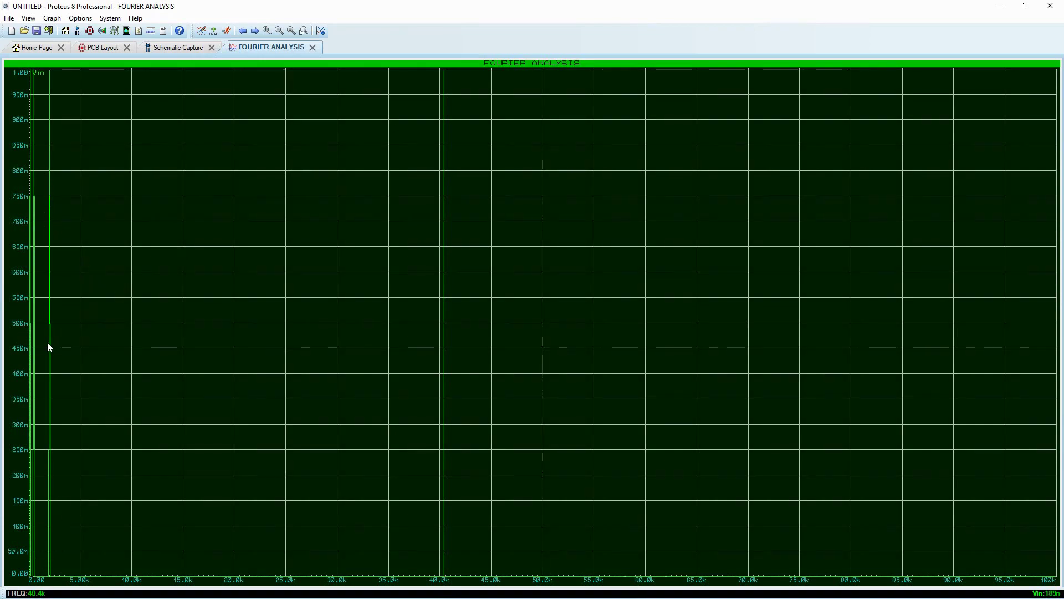
- Check the graph settings unchanged, then read FREQ and Vin on low-frequency lines, ending at 194 Hz, 58.5m
right_click(372, 293)
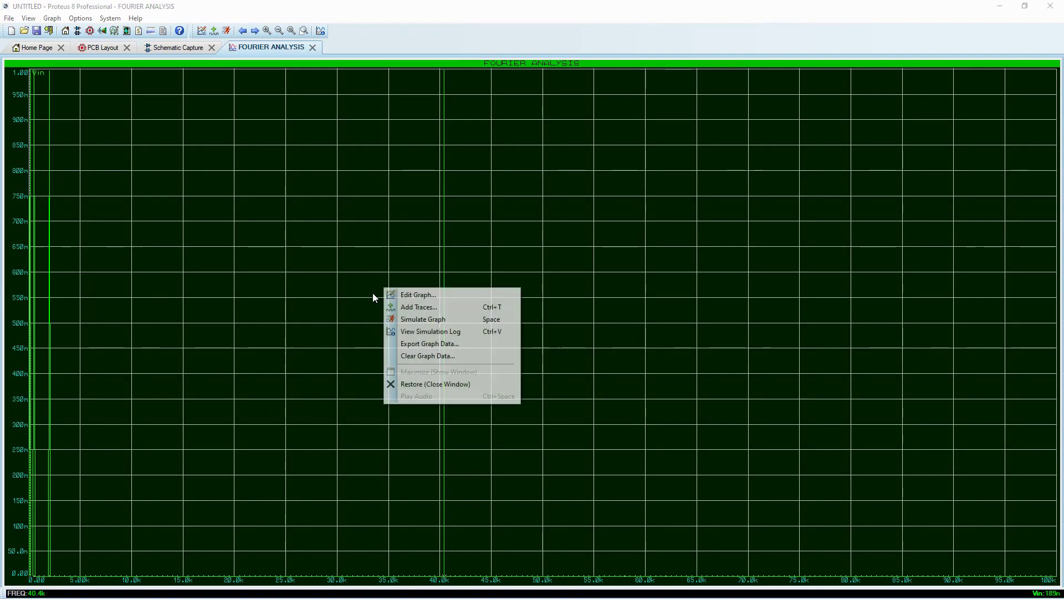
click(427, 296)
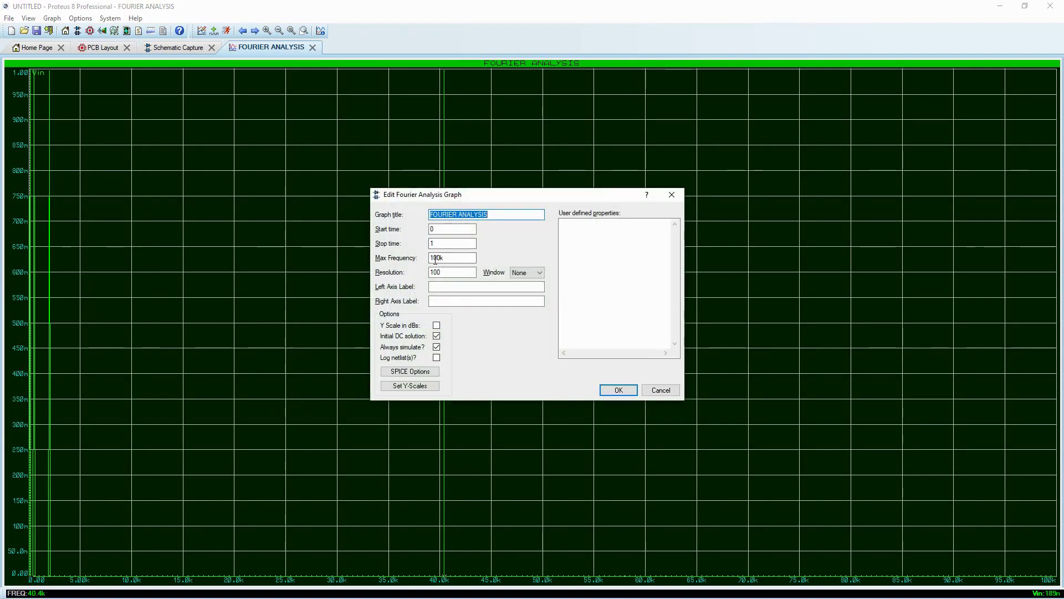
click(661, 392)
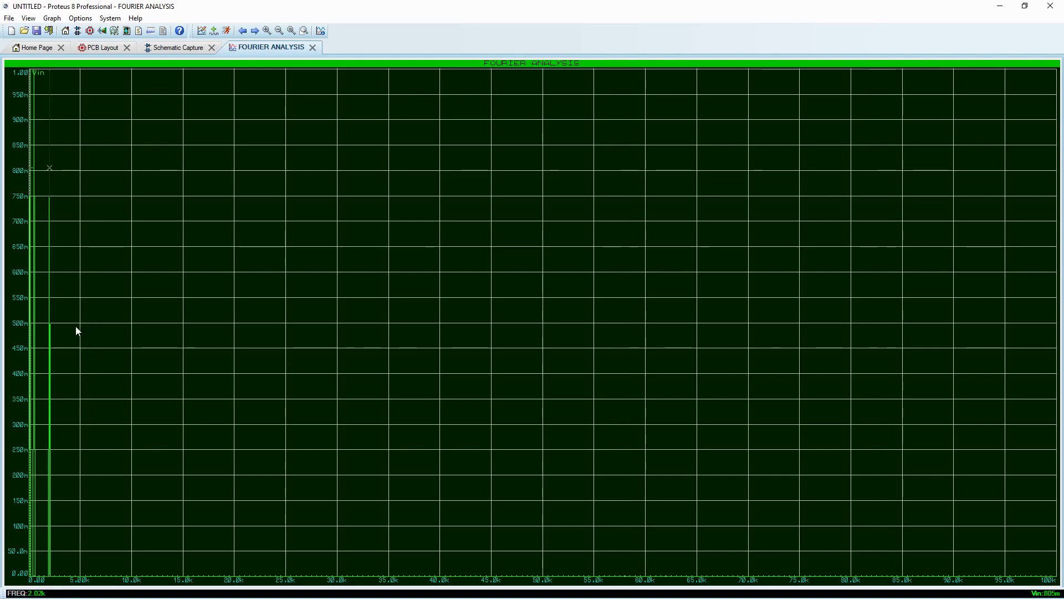
click(33, 316)
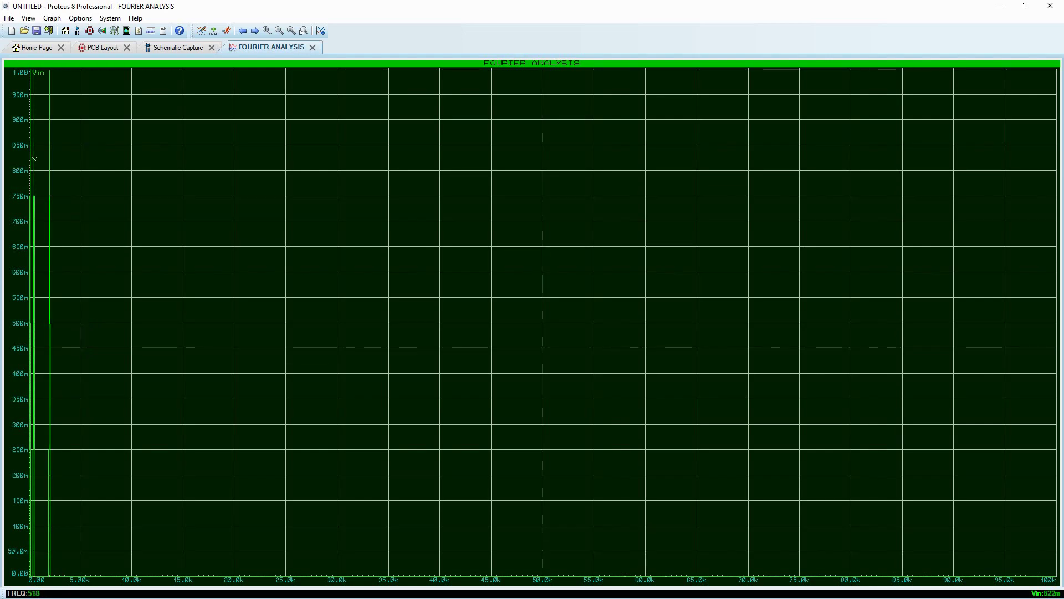
click(33, 307)
click(34, 422)
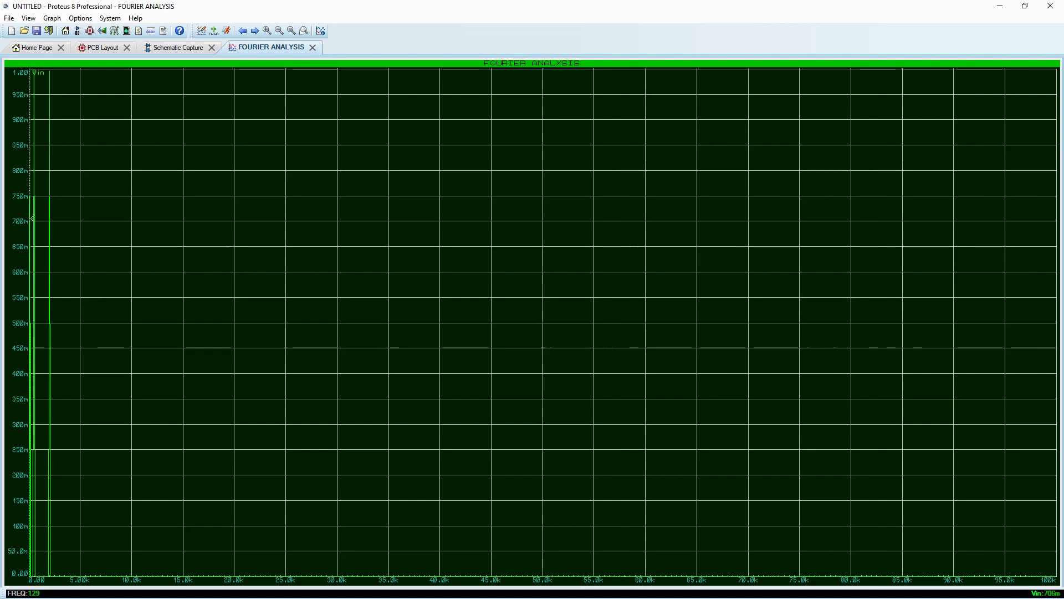
click(30, 308)
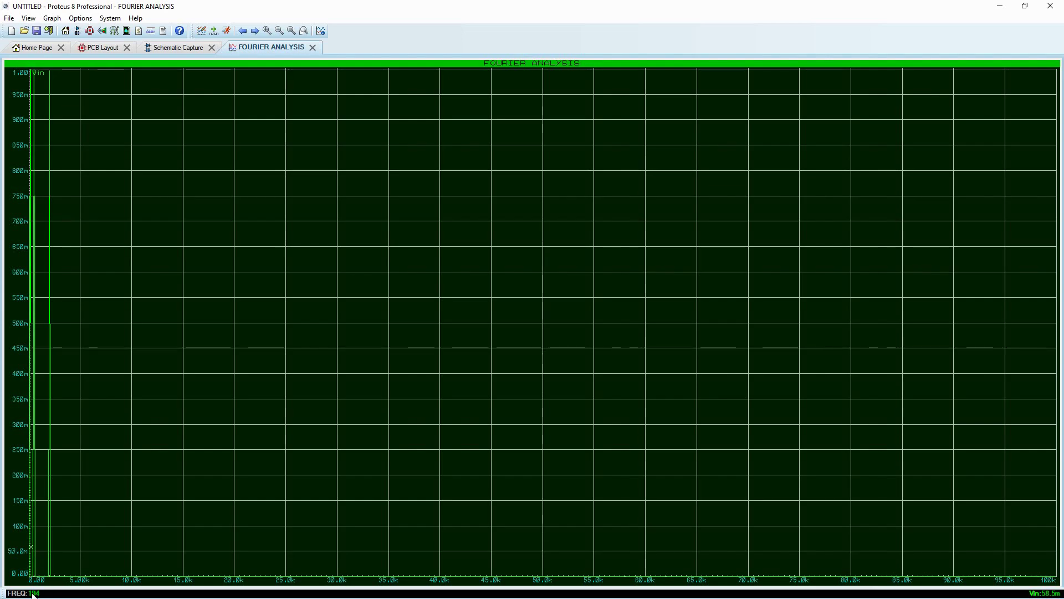
- Set the Vin graph's maximum frequency to 10k, then go back to the Schematic Capture tab
right_click(437, 204)
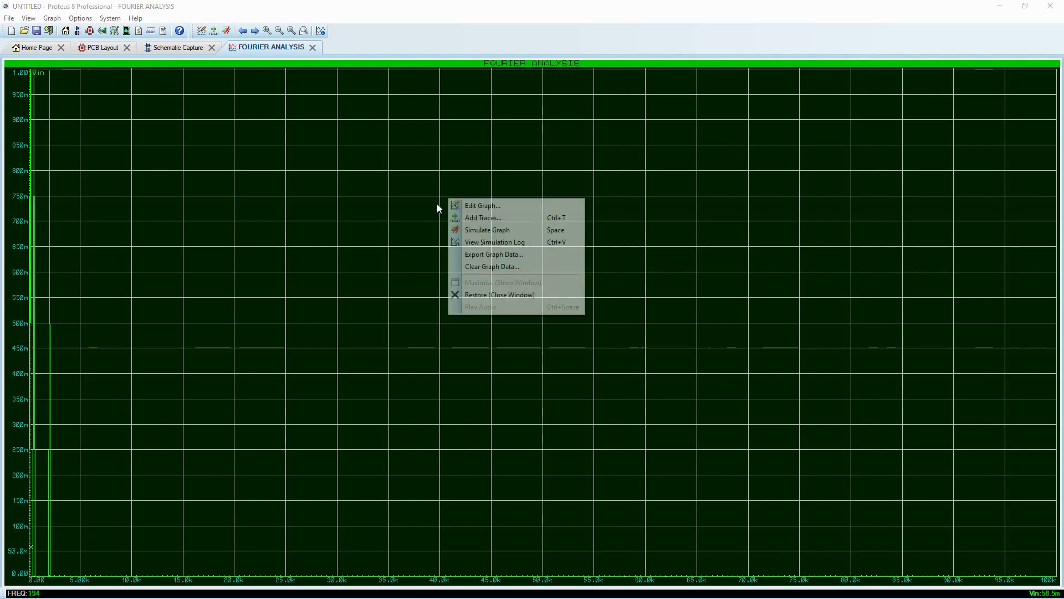
click(487, 206)
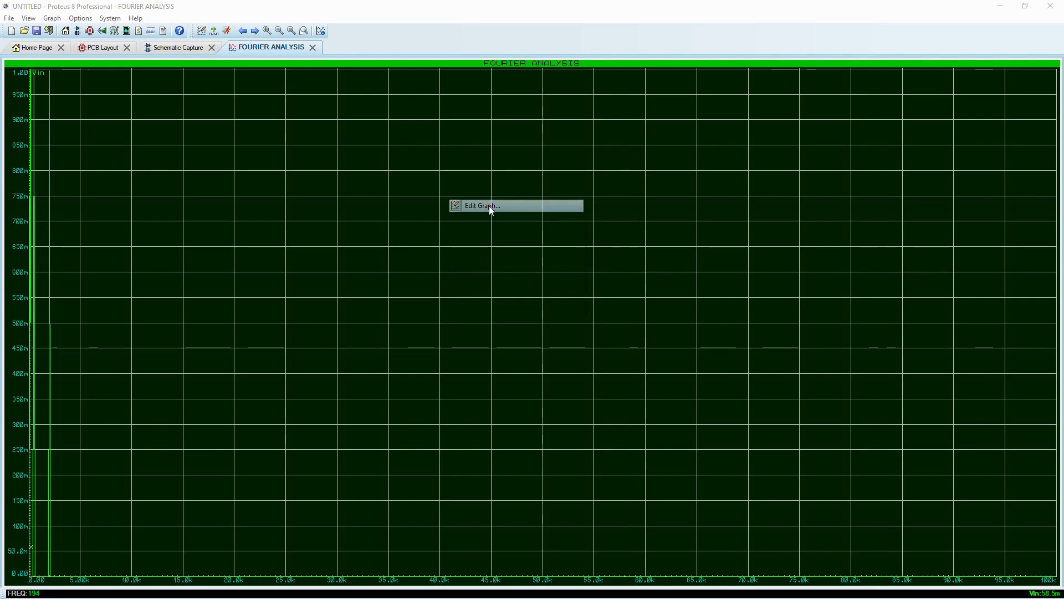
click(445, 258)
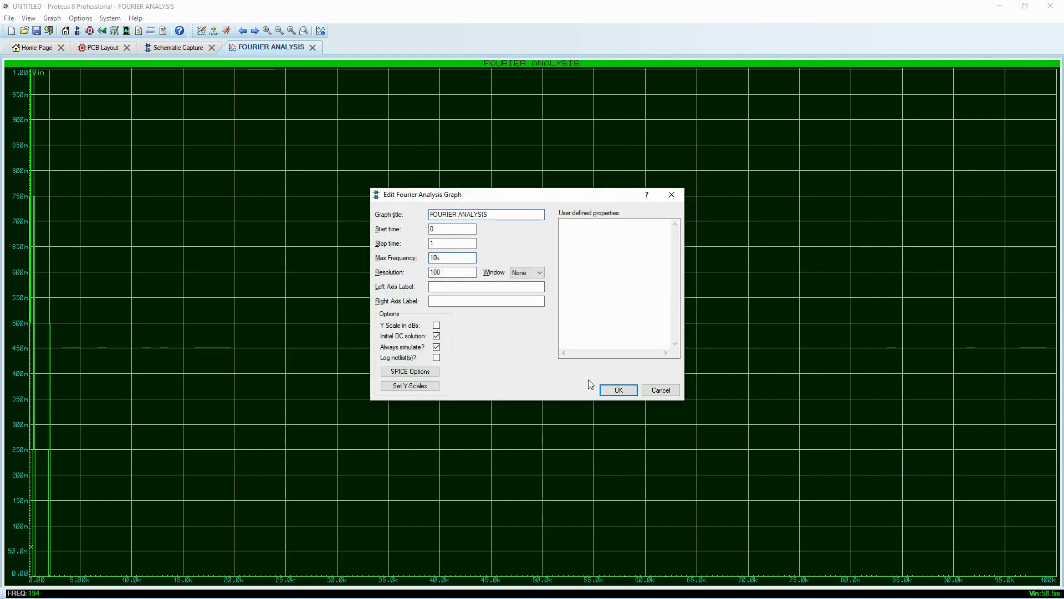
click(615, 390)
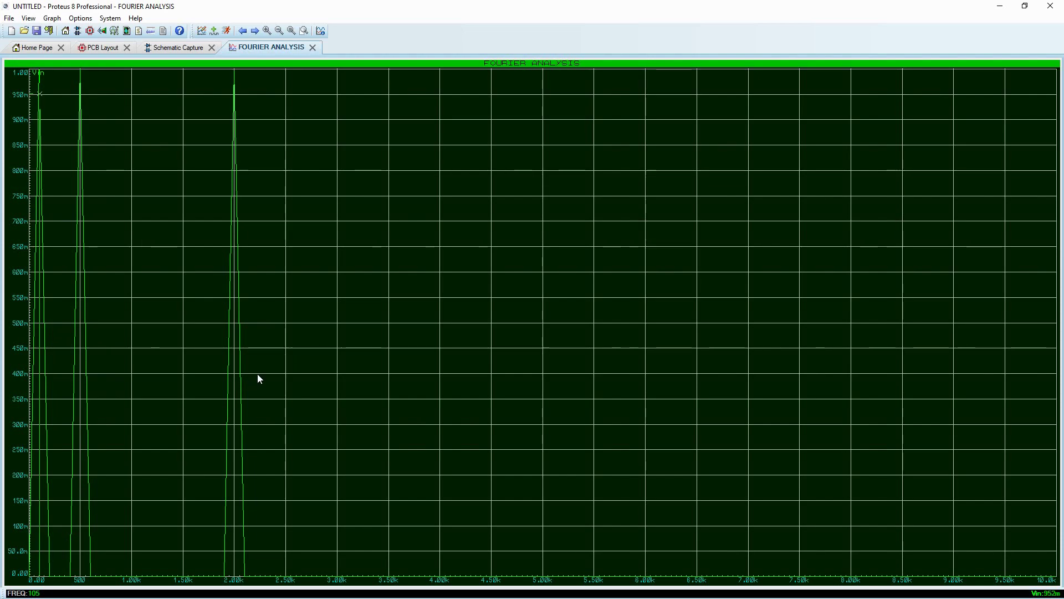
click(169, 47)
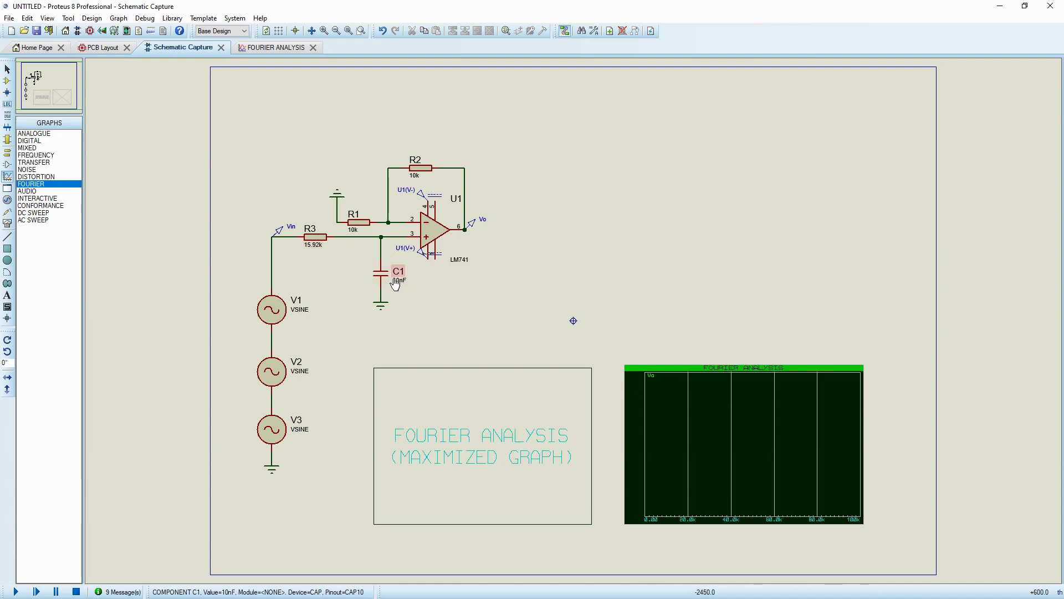
- Simulate the Vo Fourier graph and close the full-size Vin graph tab
click(724, 424)
right_click(723, 424)
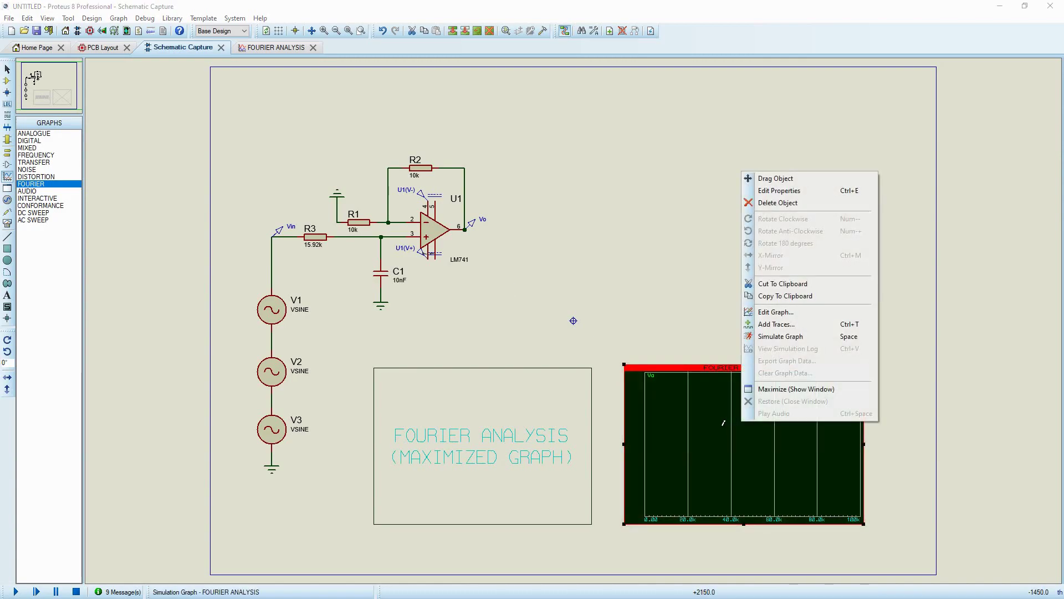
click(788, 337)
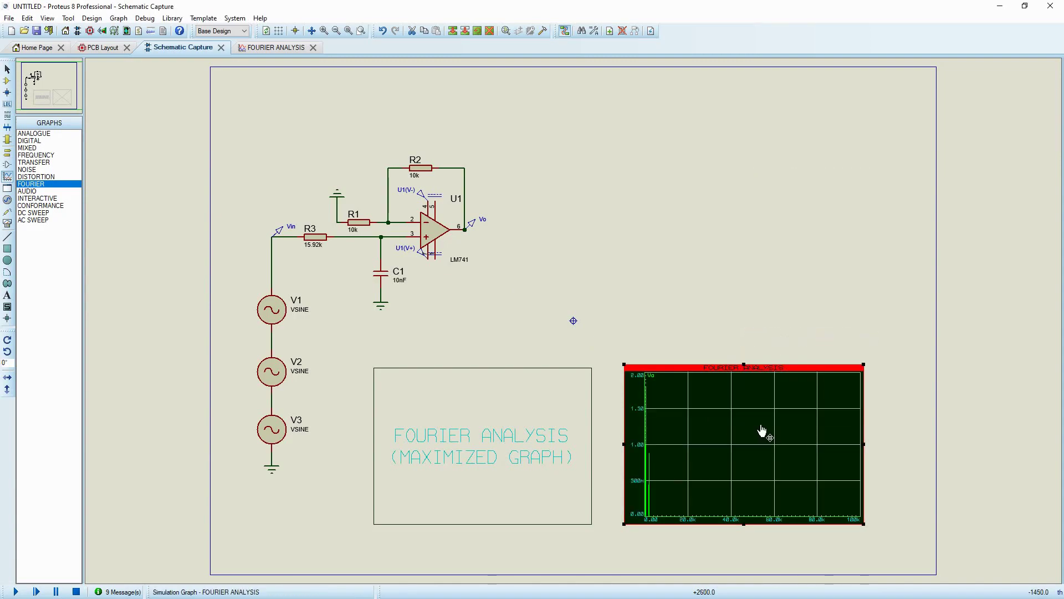
right_click(737, 426)
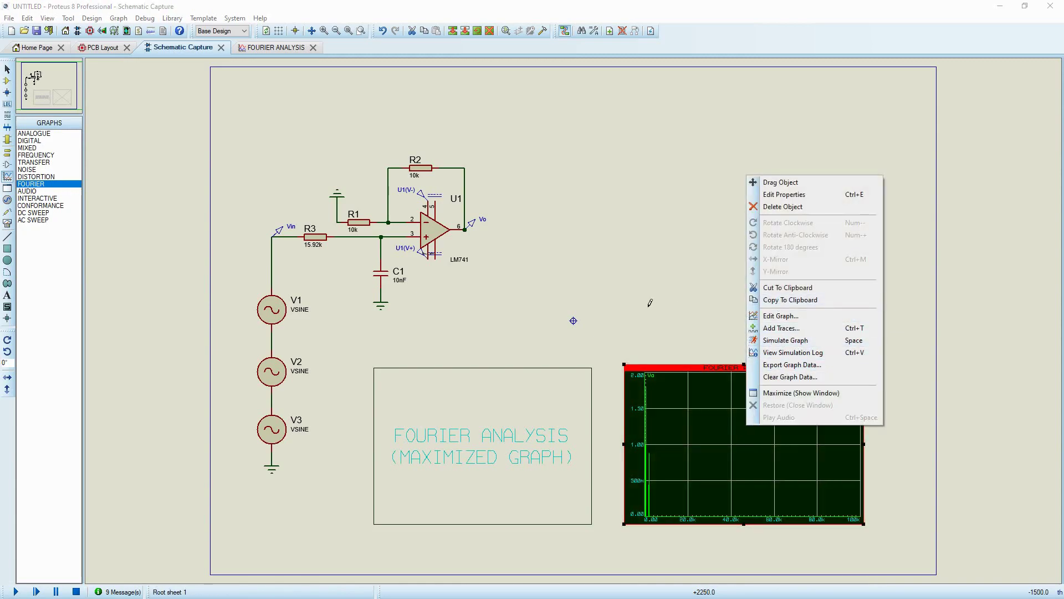
click(311, 53)
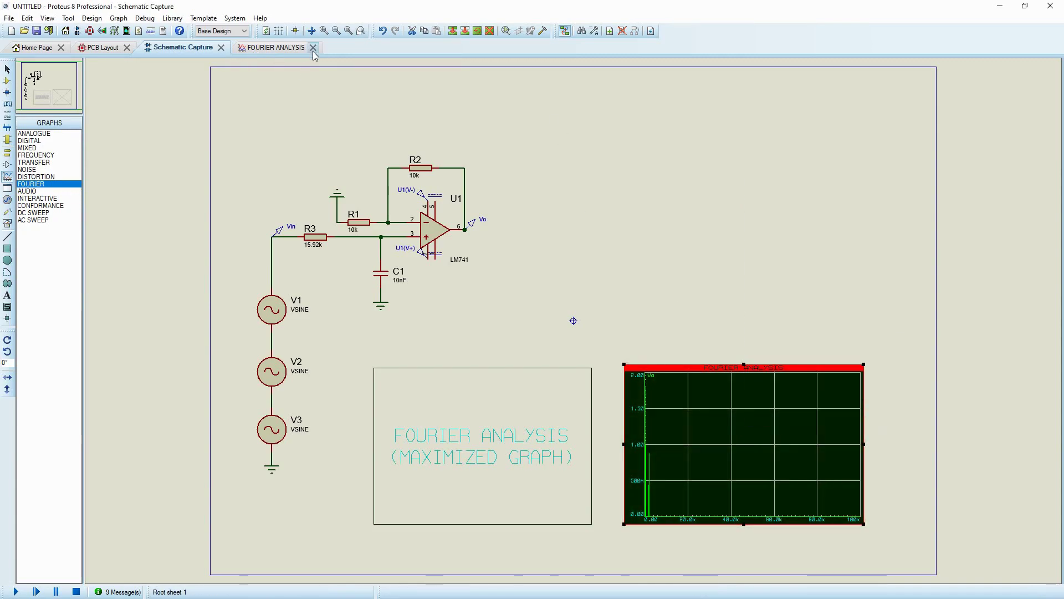
click(313, 47)
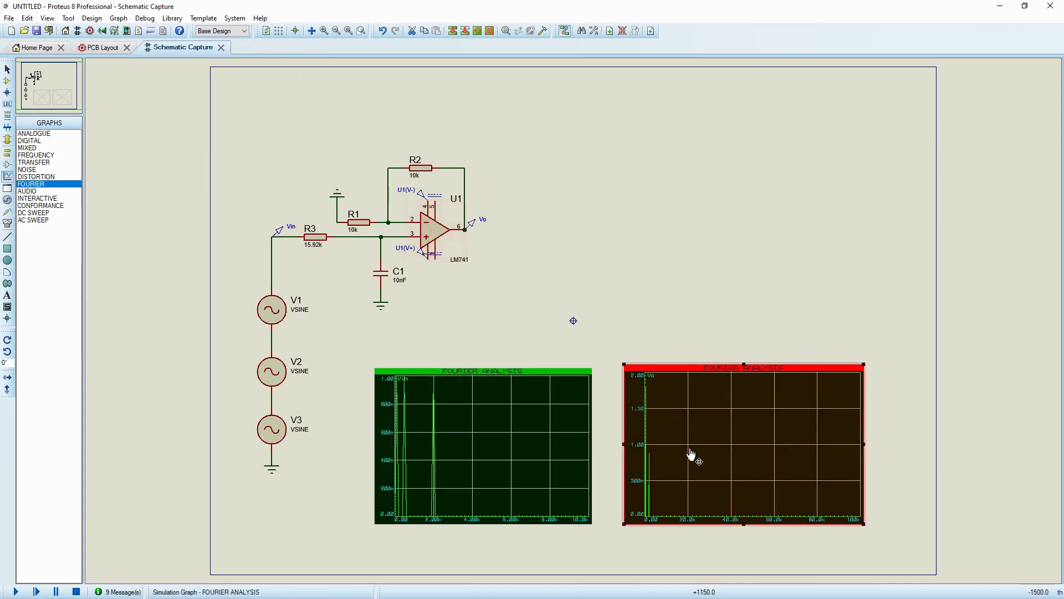
- Set the Vo graph's maximum frequency to 10k, resimulate, and open it full-size
right_click(701, 412)
click(741, 304)
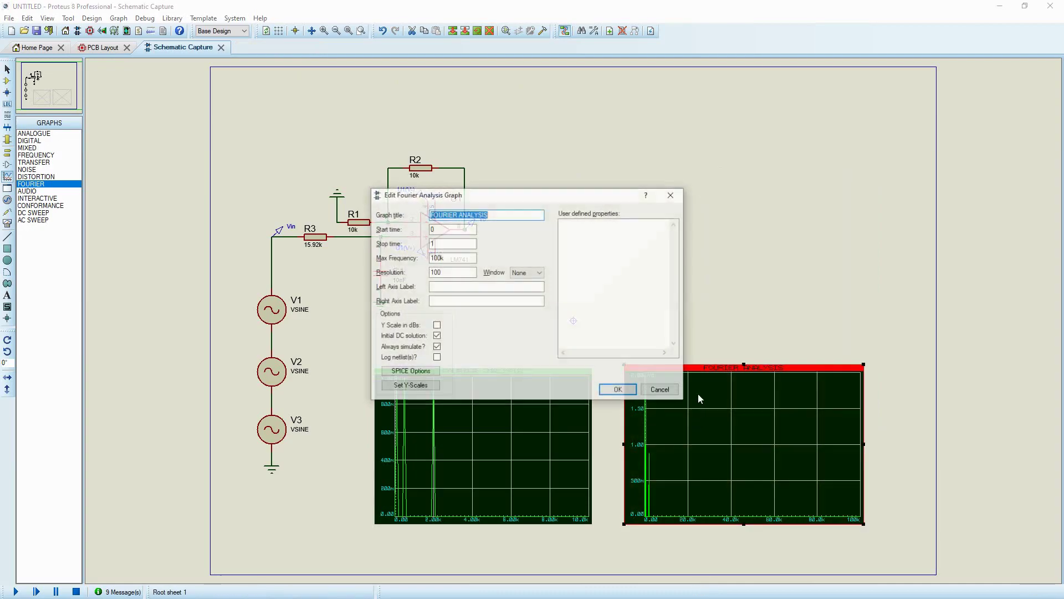
click(661, 387)
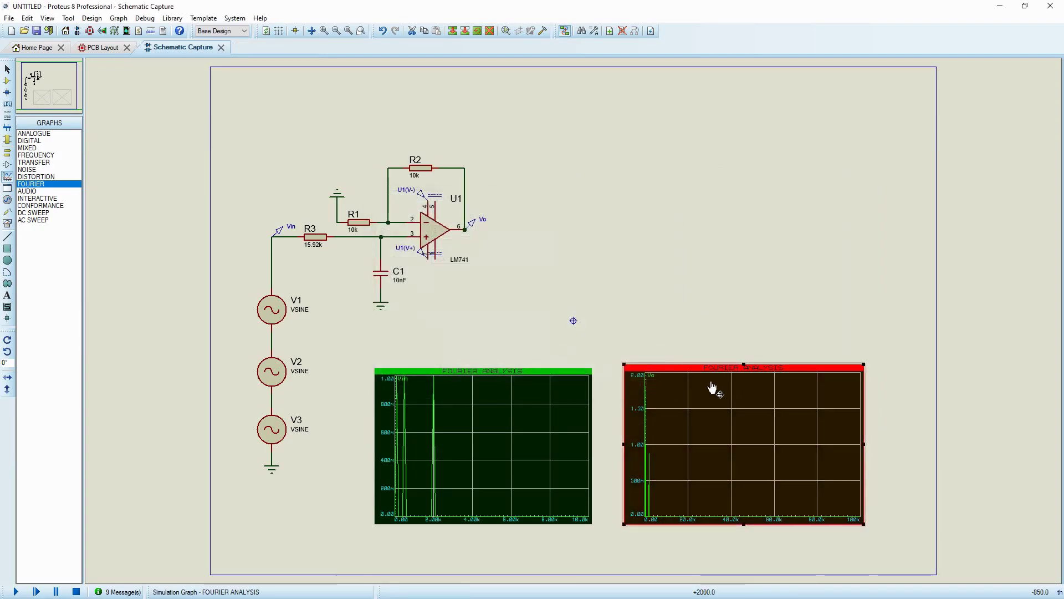
right_click(712, 413)
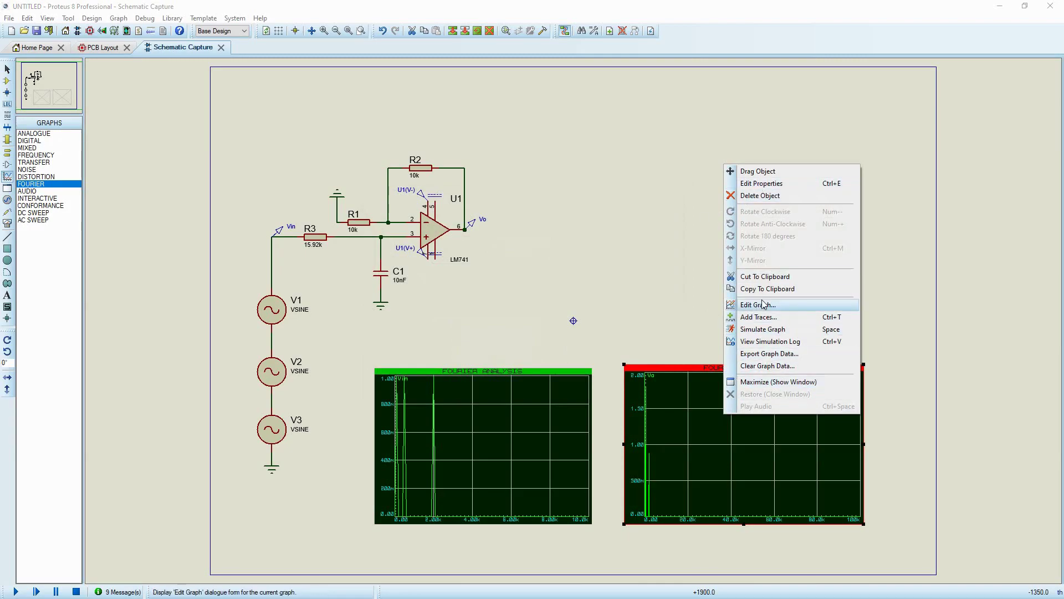
click(742, 305)
click(448, 258)
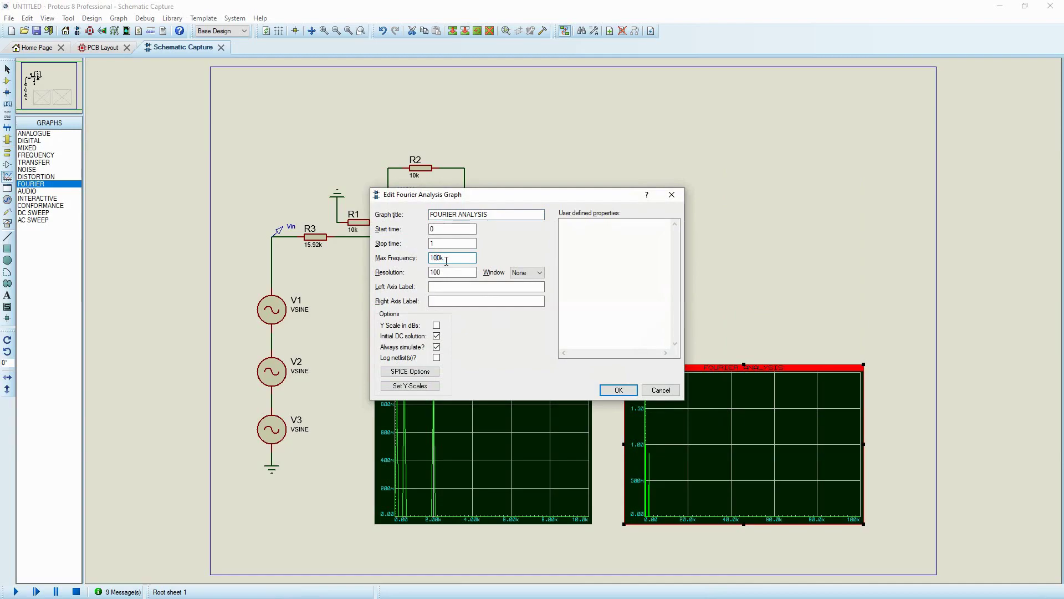
click(618, 390)
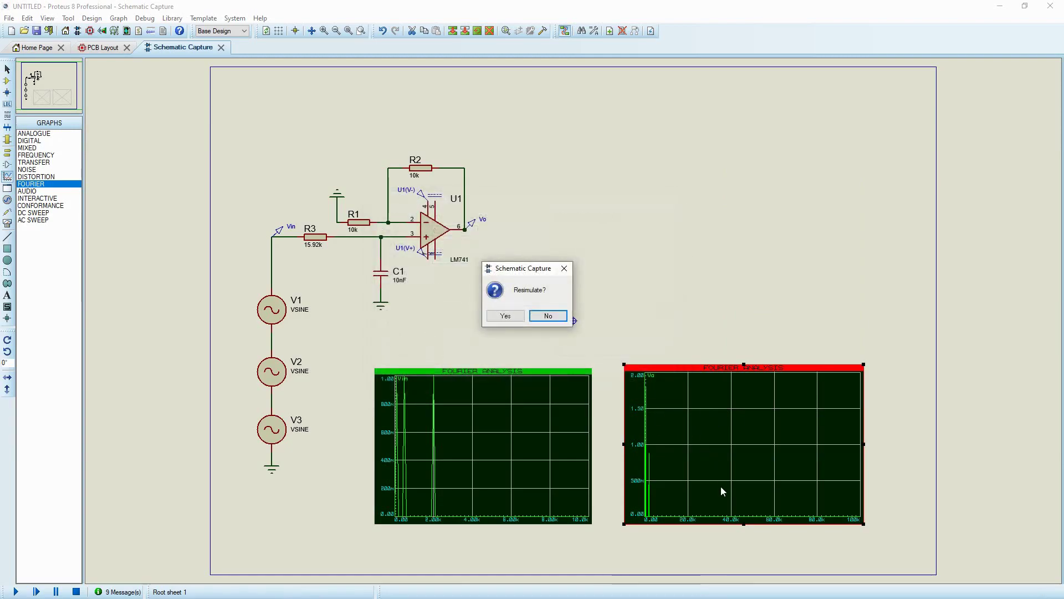
click(521, 320)
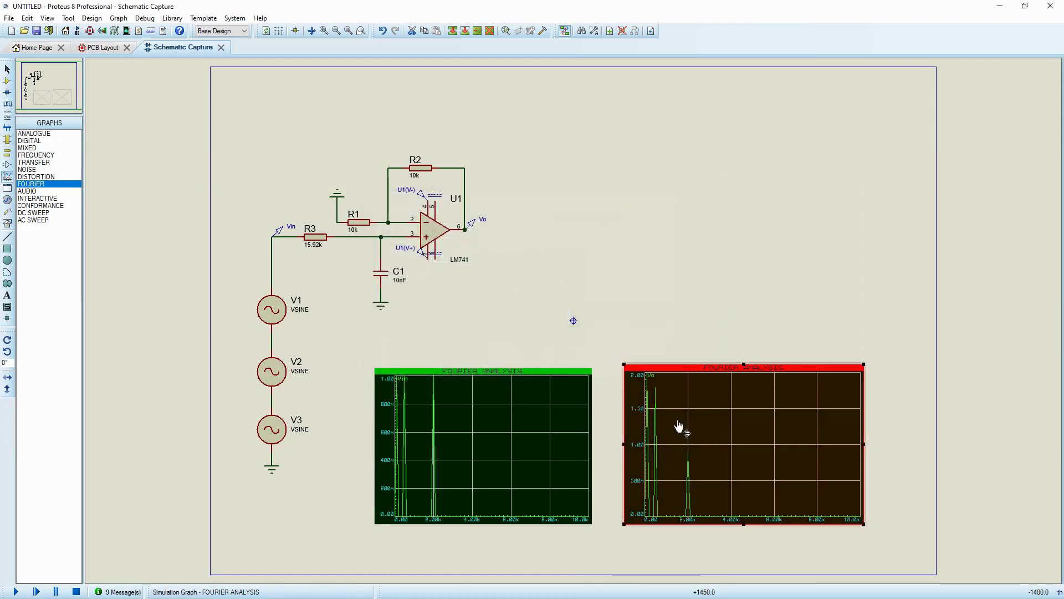
click(687, 368)
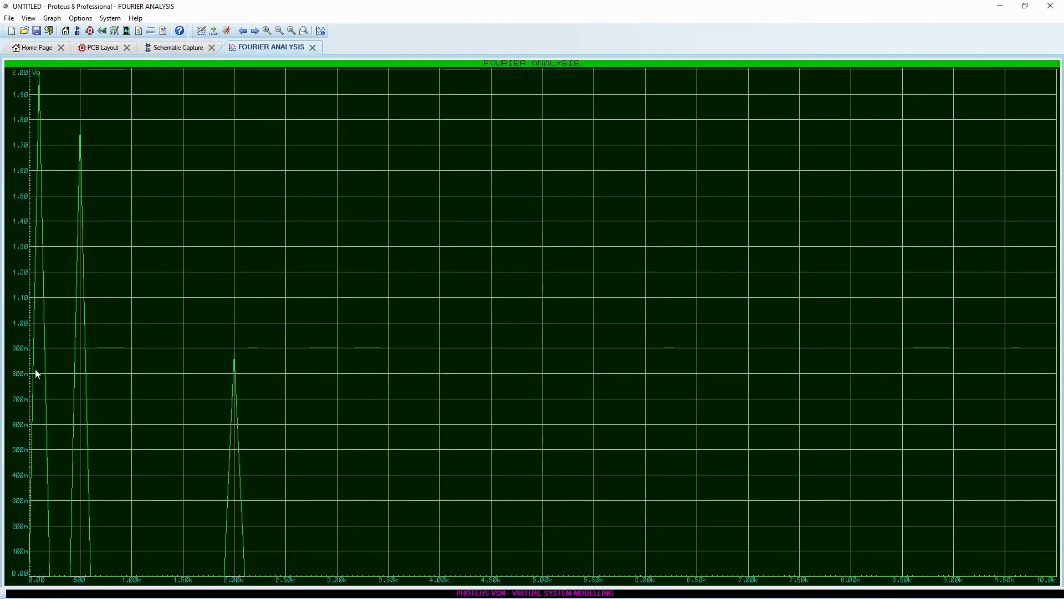
- Read Vo levels at peaks near 100 Hz, 500 Hz, 2 kHz and 3.65k, then return to the schematic
click(39, 95)
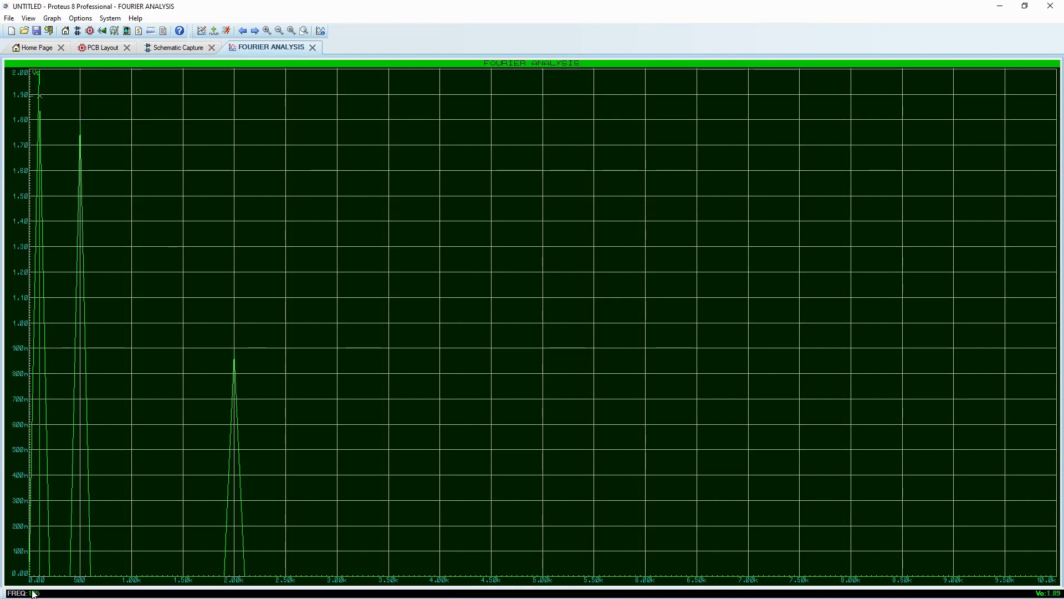
click(80, 278)
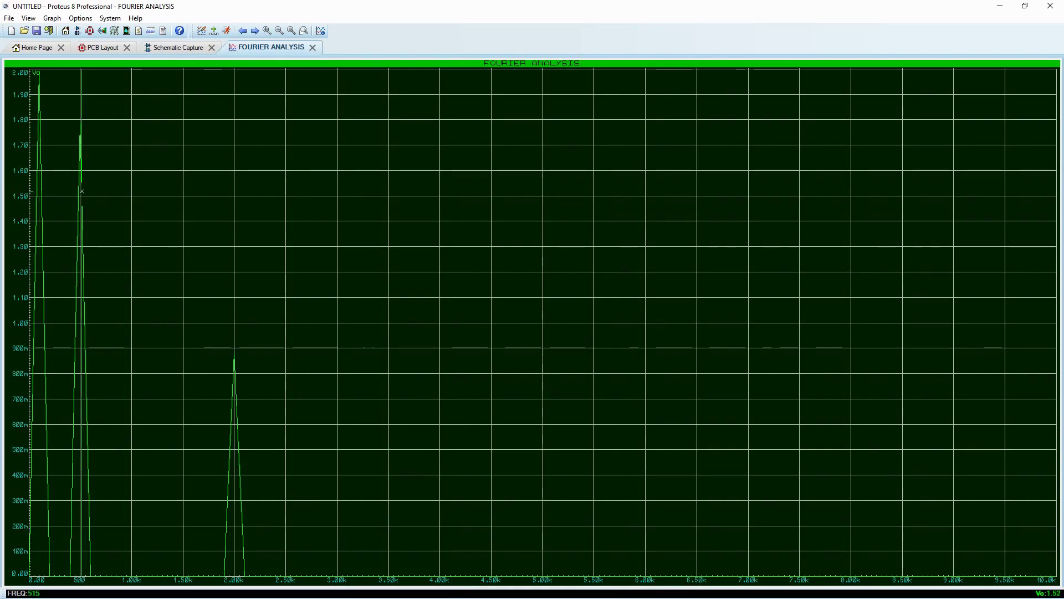
click(81, 278)
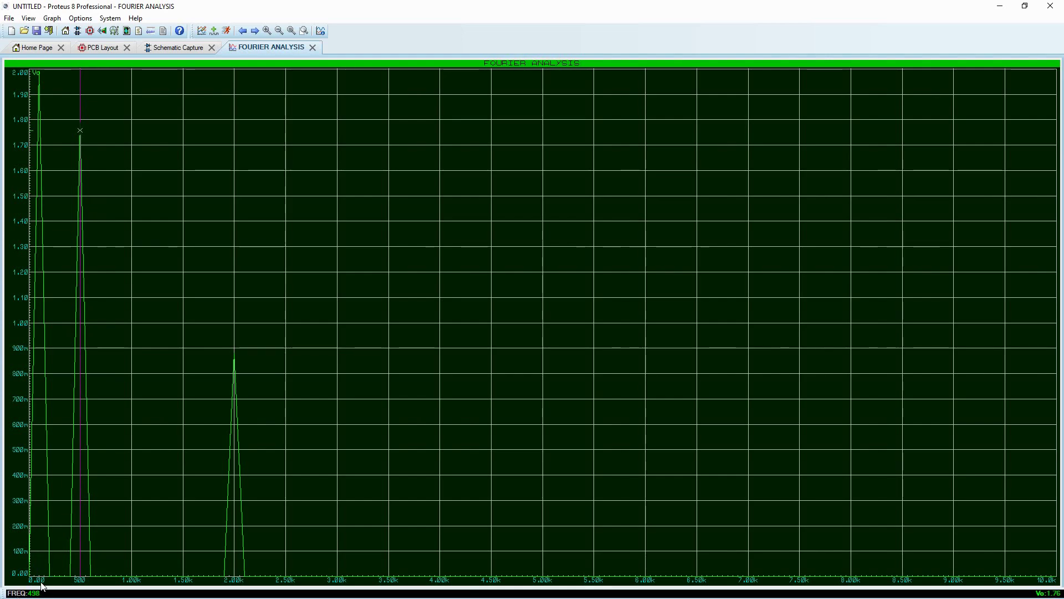
click(238, 491)
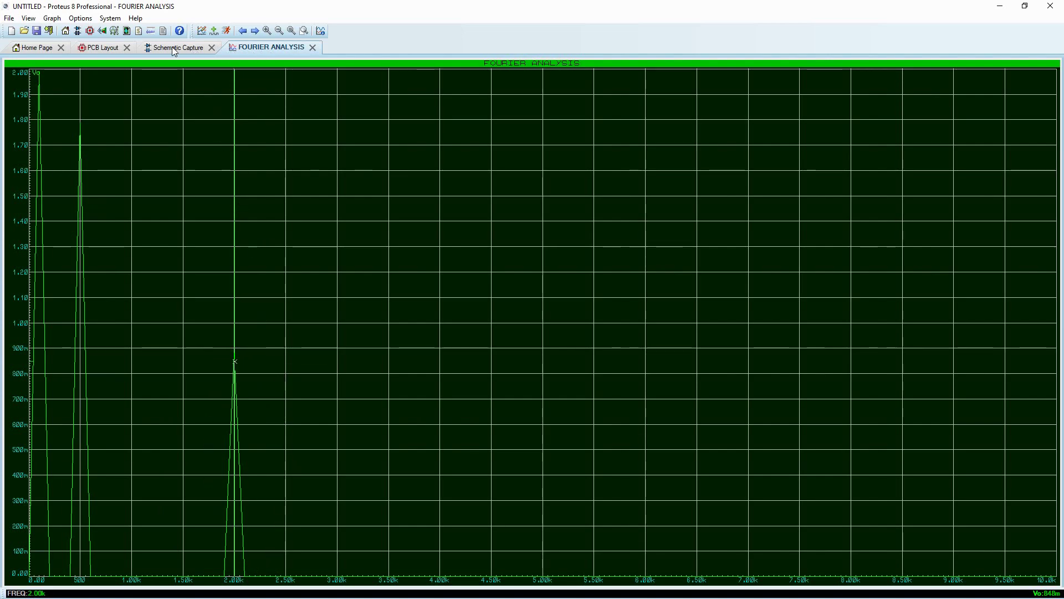
click(404, 227)
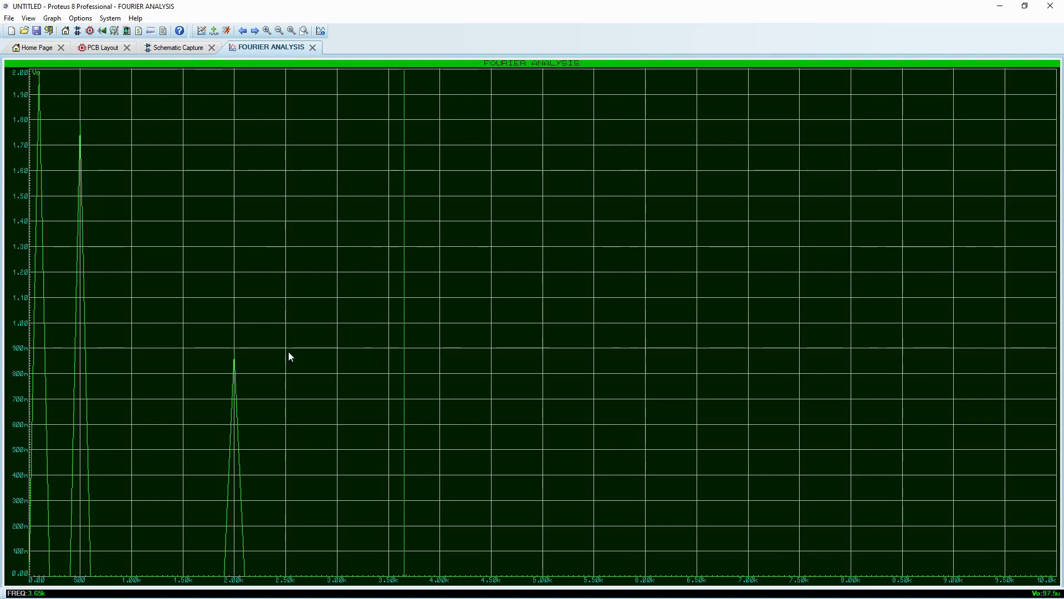
click(168, 48)
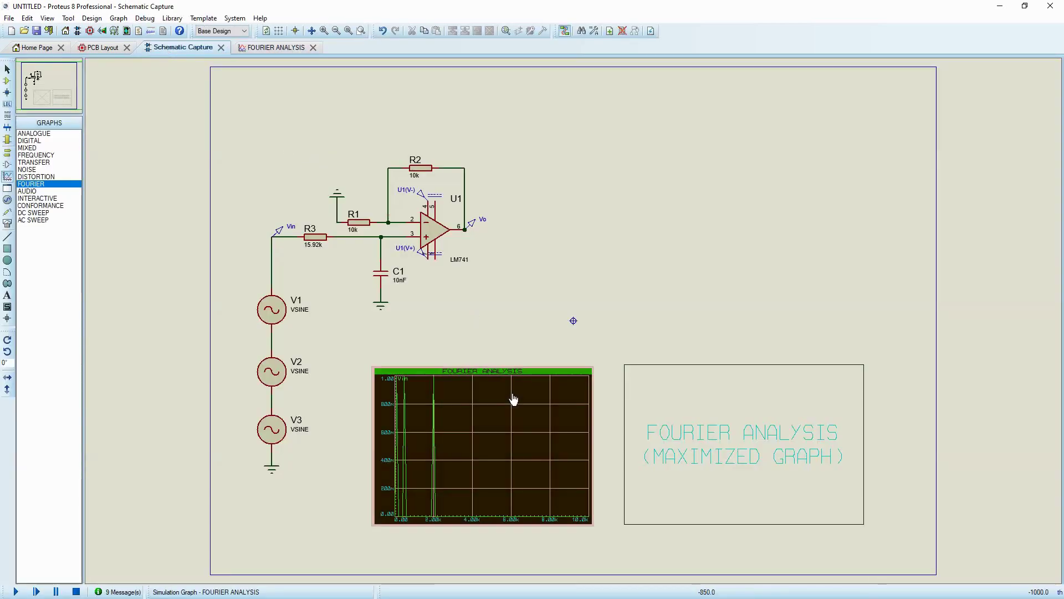
- Read Vin and Vo at the 2 kHz peak in their full-size views, then close both graph tabs
click(499, 377)
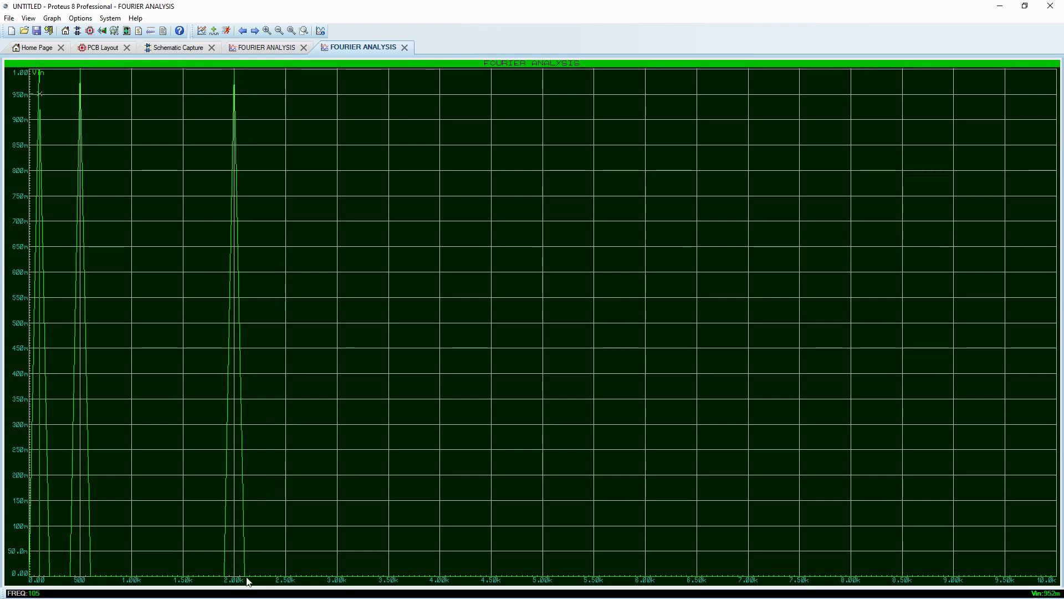
click(235, 103)
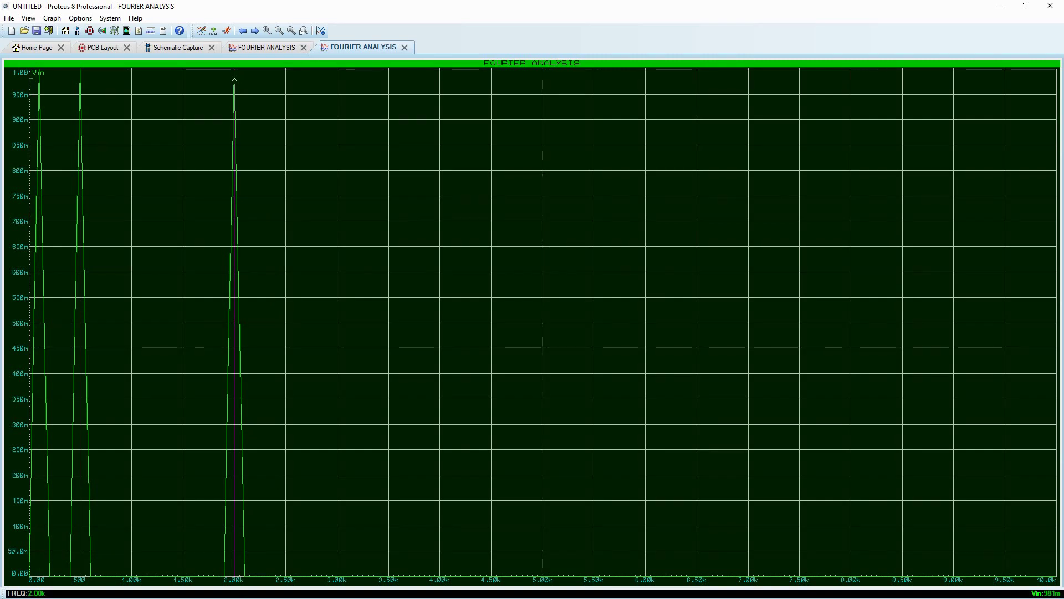
click(269, 48)
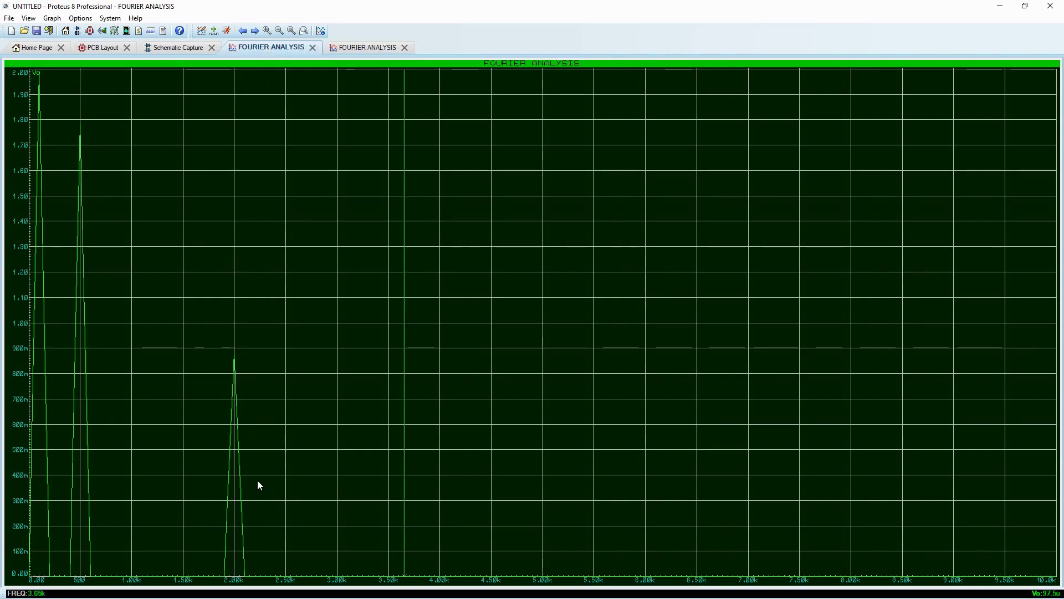
click(234, 362)
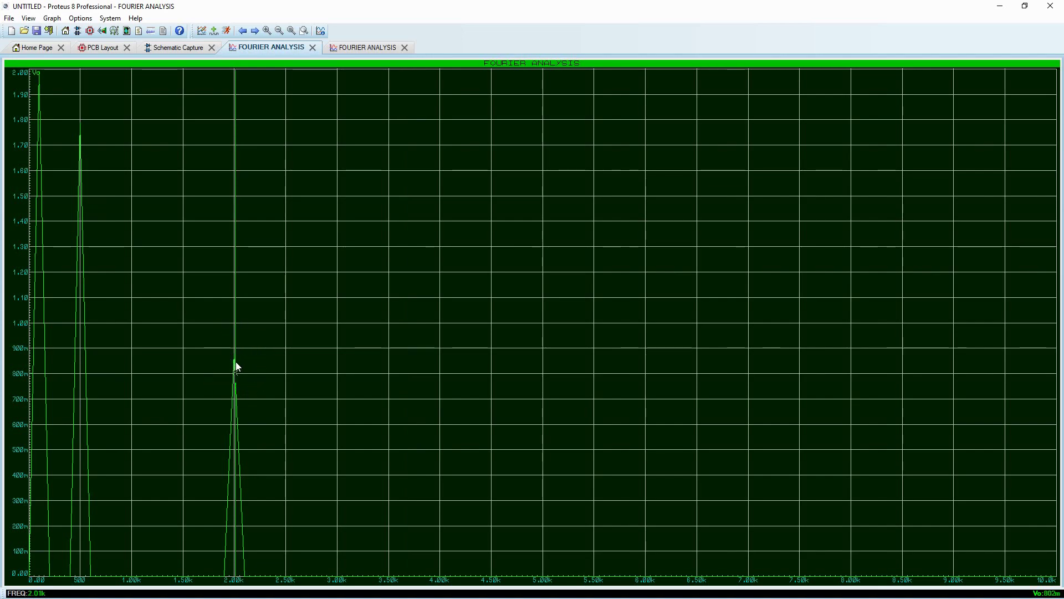
click(311, 48)
click(312, 47)
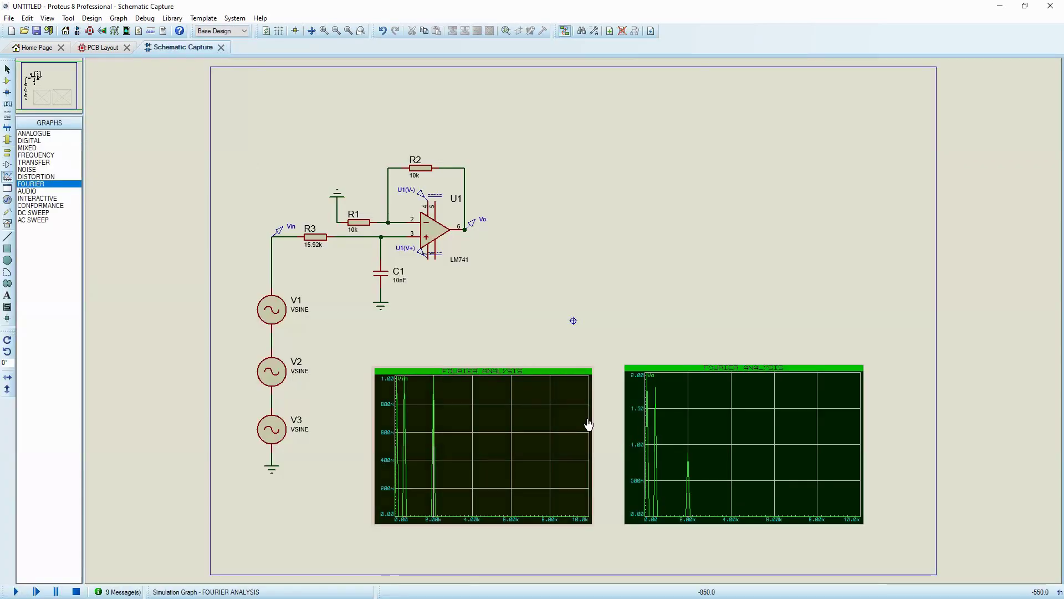